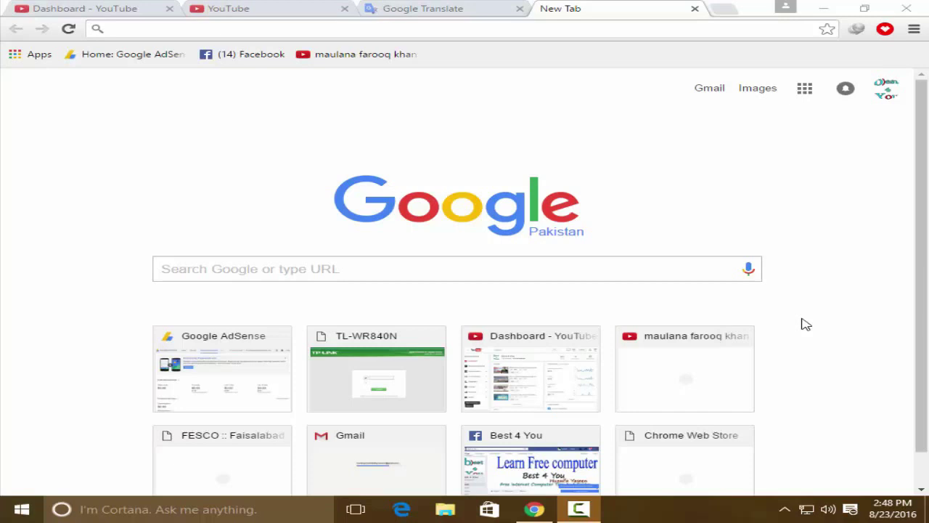
- Search Google for 'Free Video Cutter Joiner'
left_click(147, 29)
type("Free Video Cutter Joiner")
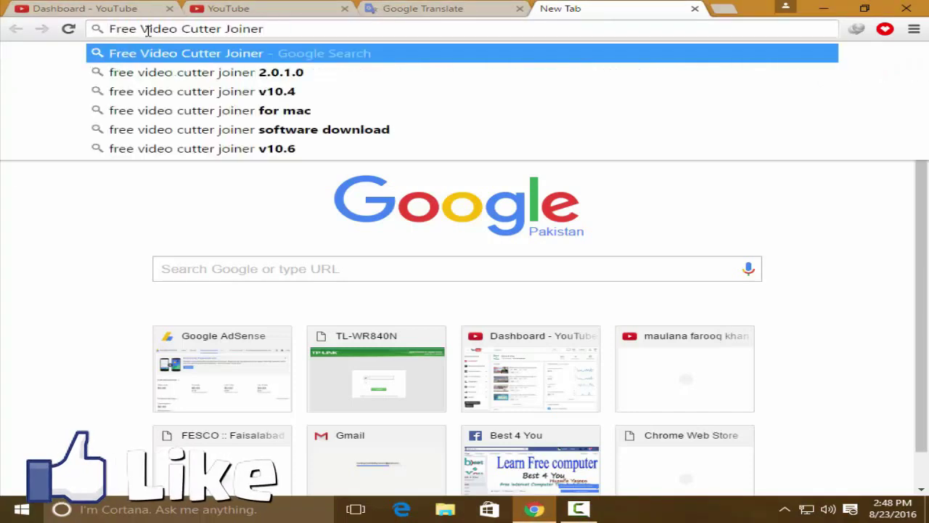
key("Return")
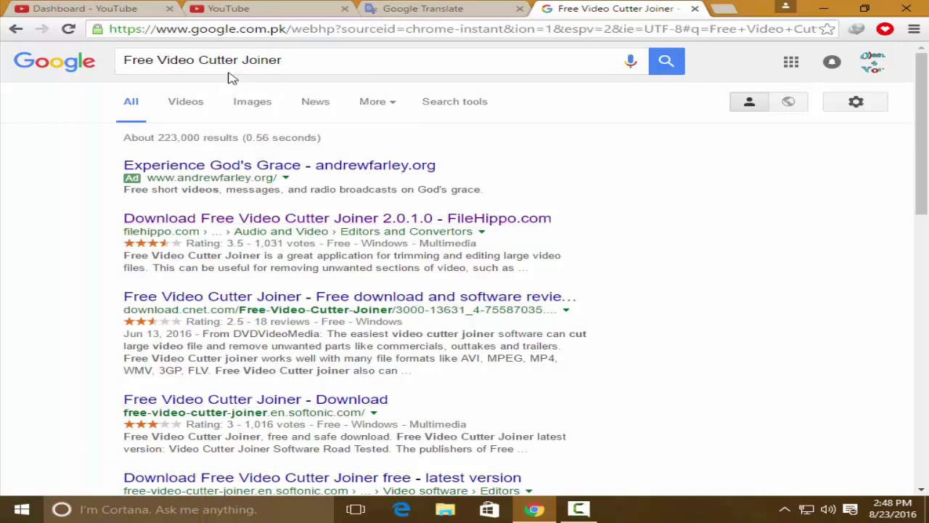
- Download the Free Video Cutter Joiner installer from Softonic via the alternative download link
left_click(133, 167)
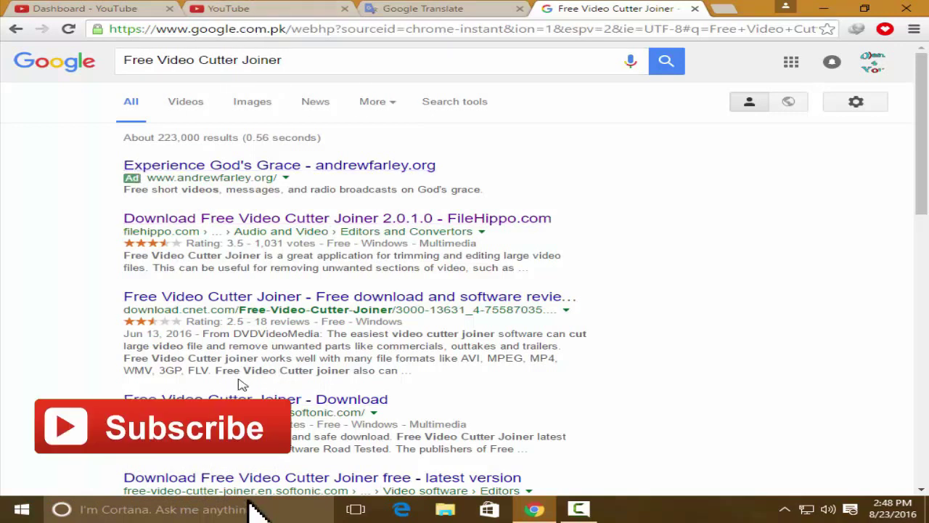
left_click(138, 478)
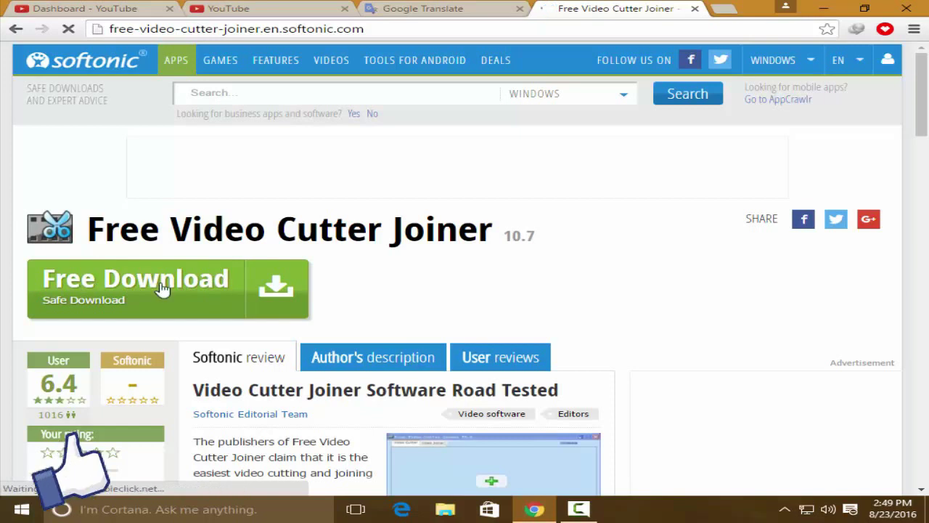
left_click(261, 286)
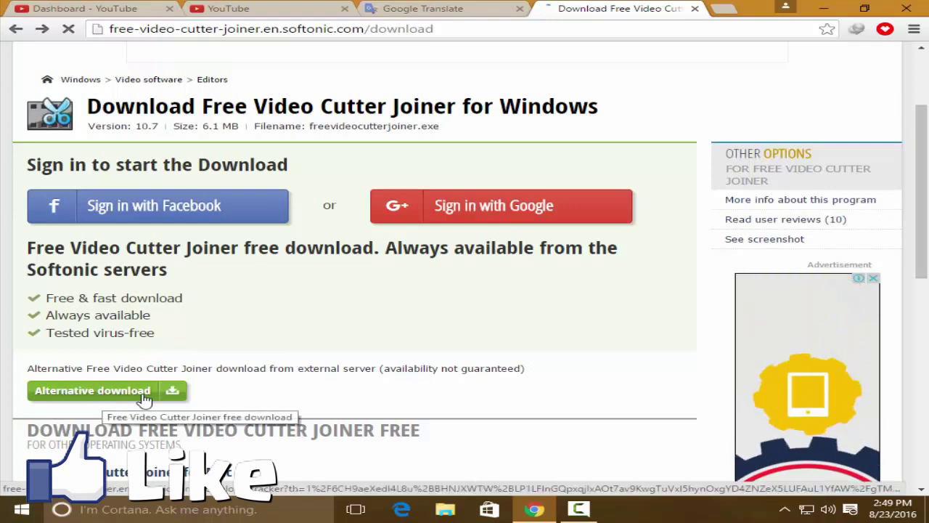
left_click(145, 396)
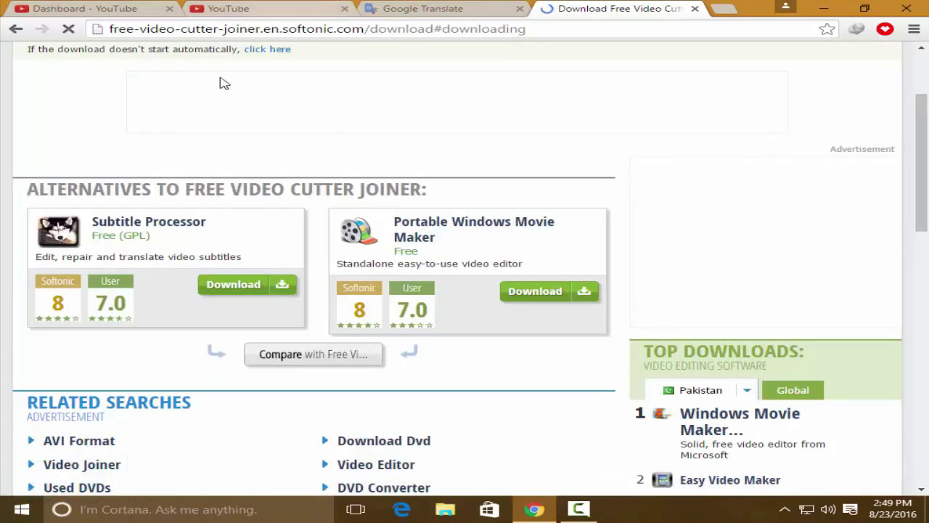
- Dismiss the newsletter popup and IDM prompt, then minimise Chrome to show the desktop
scroll(226, 153, "up", 2)
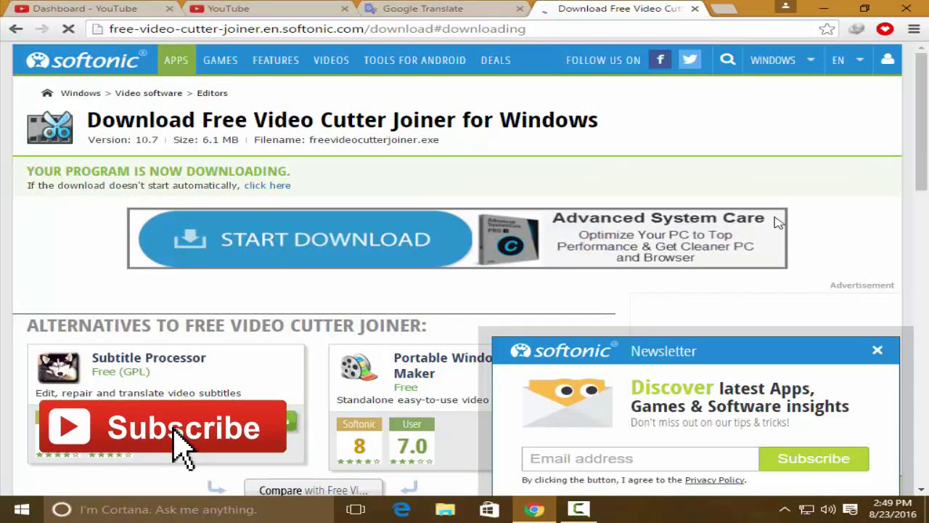
left_click(878, 351)
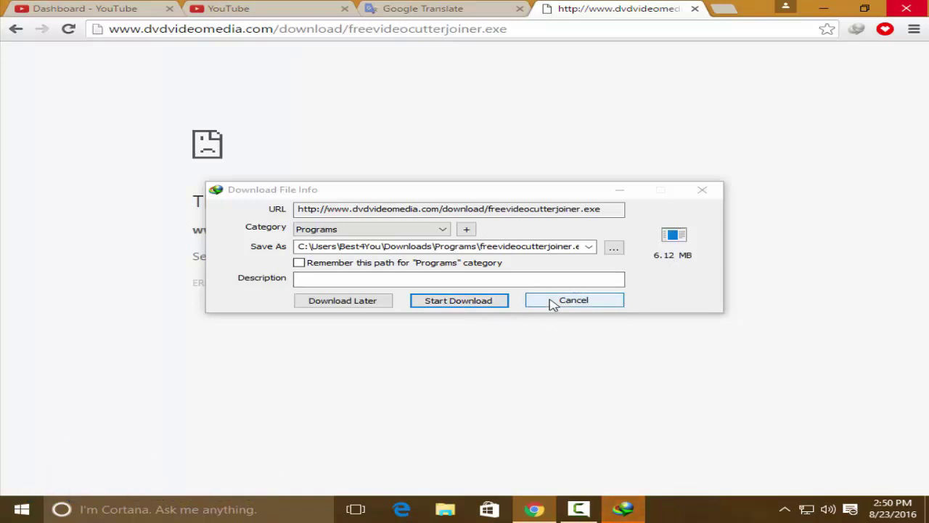
left_click(551, 303)
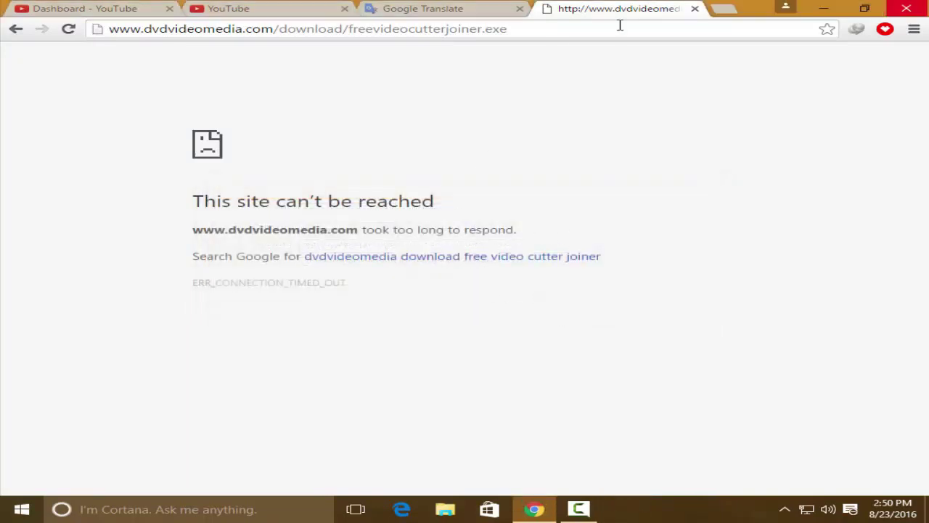
left_click(823, 9)
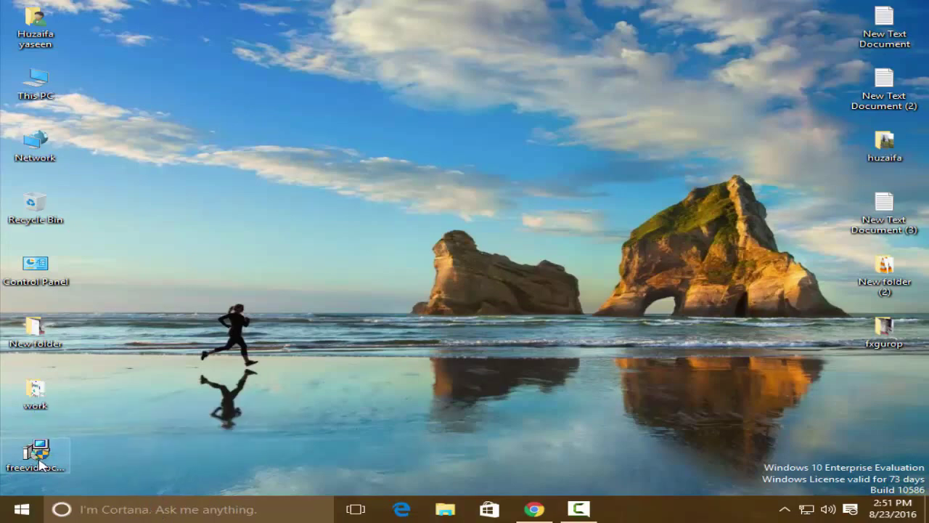
- Launch the freevideocutterjoiner installer in English and pass the welcome page
double_click(40, 463)
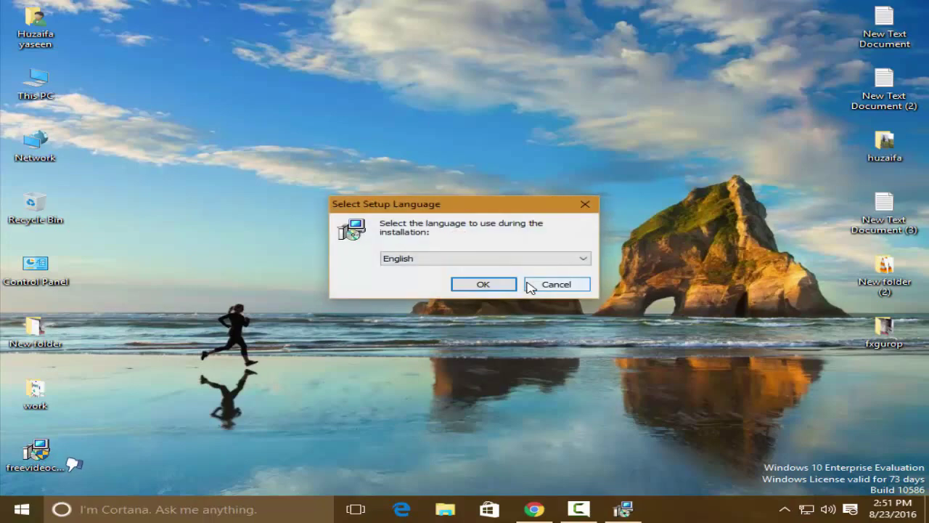
left_click(472, 286)
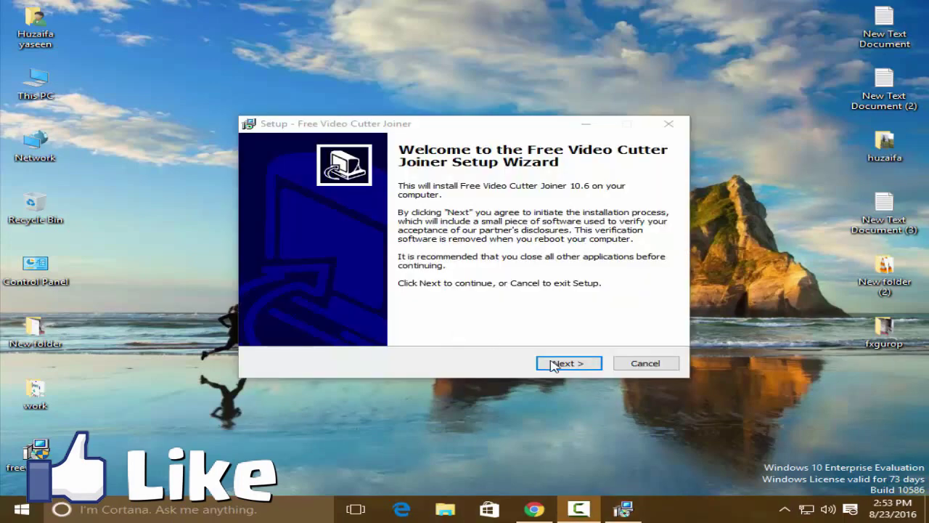
left_click(555, 364)
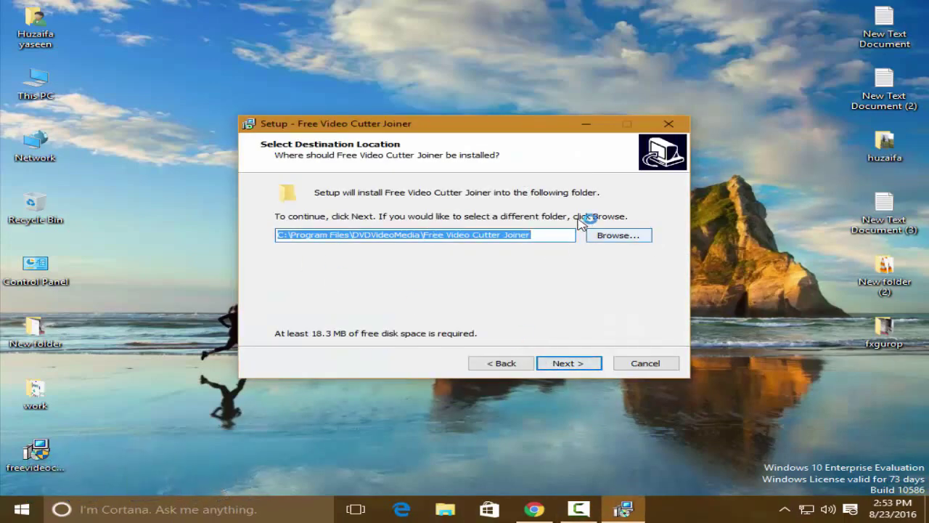
- Keep default folders and the desktop icon, accept RelevantKnowledge, and install
left_click(566, 365)
left_click(565, 365)
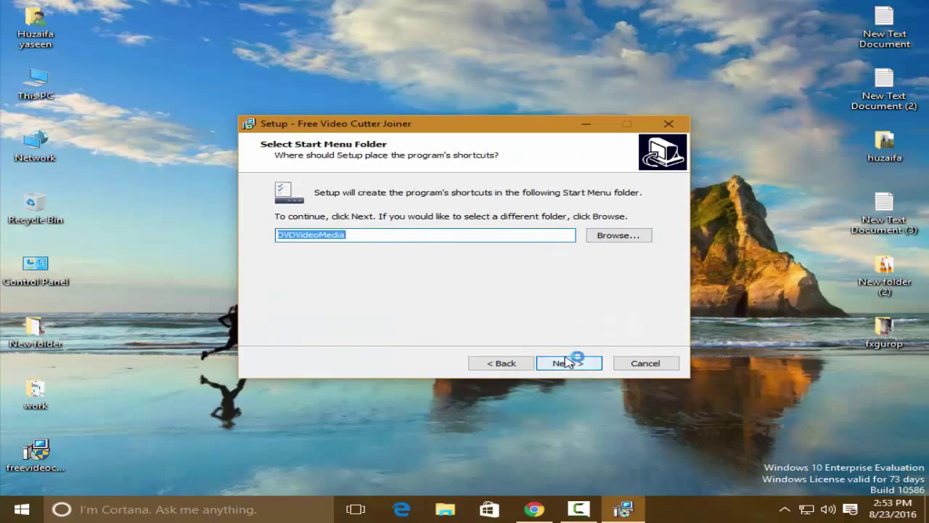
left_click(567, 363)
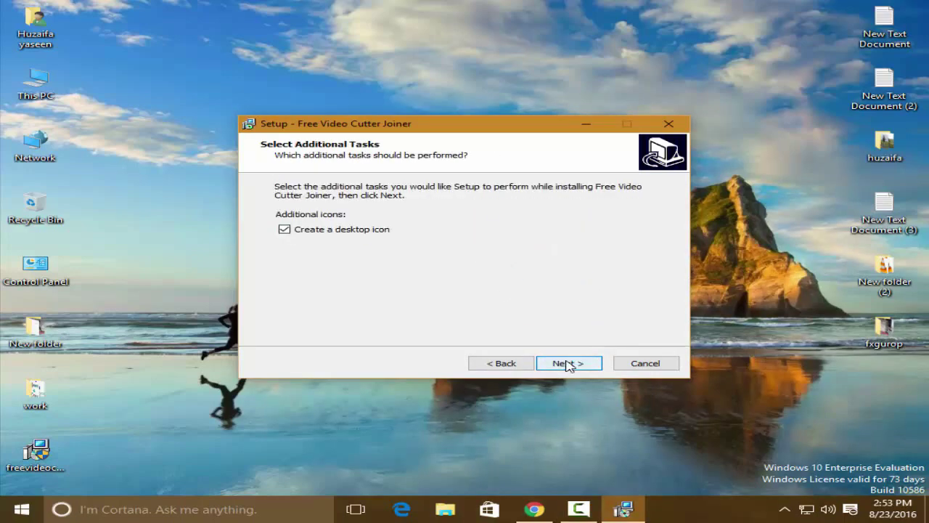
left_click(577, 367)
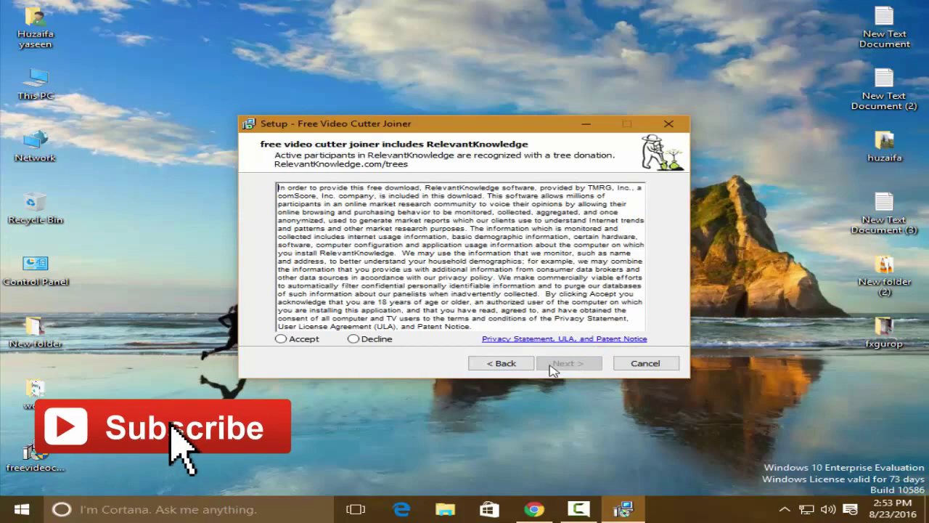
left_click(296, 339)
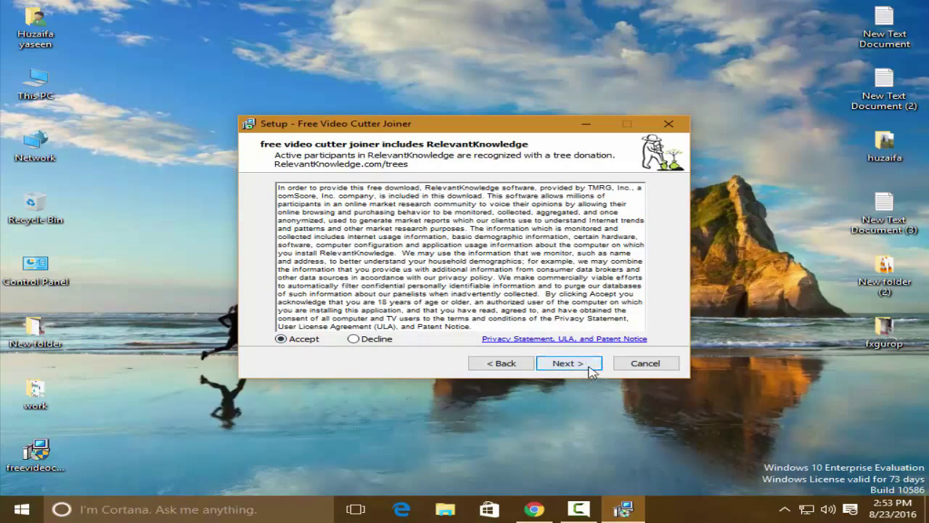
left_click(568, 363)
key("Return")
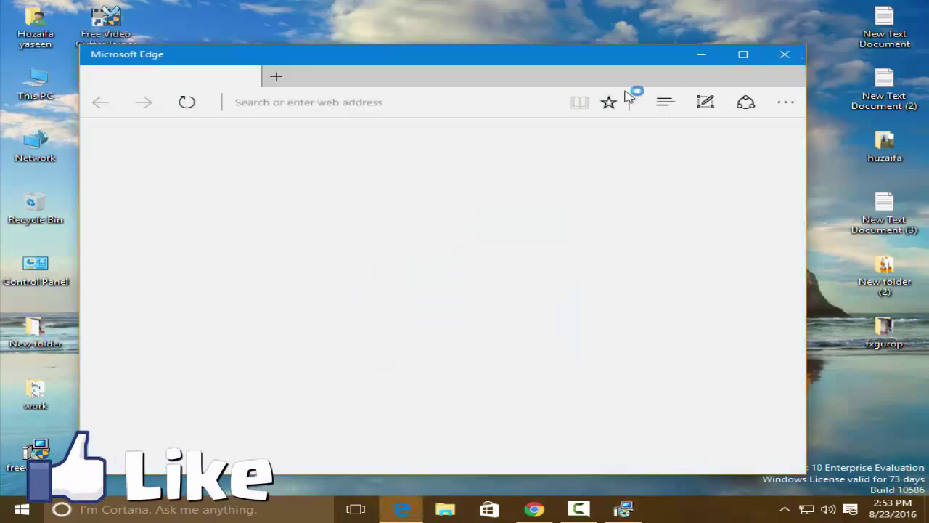
- Close the post-setup Edge window, check Video Joiner, and return to Video Cutter to add a clip
left_click(785, 56)
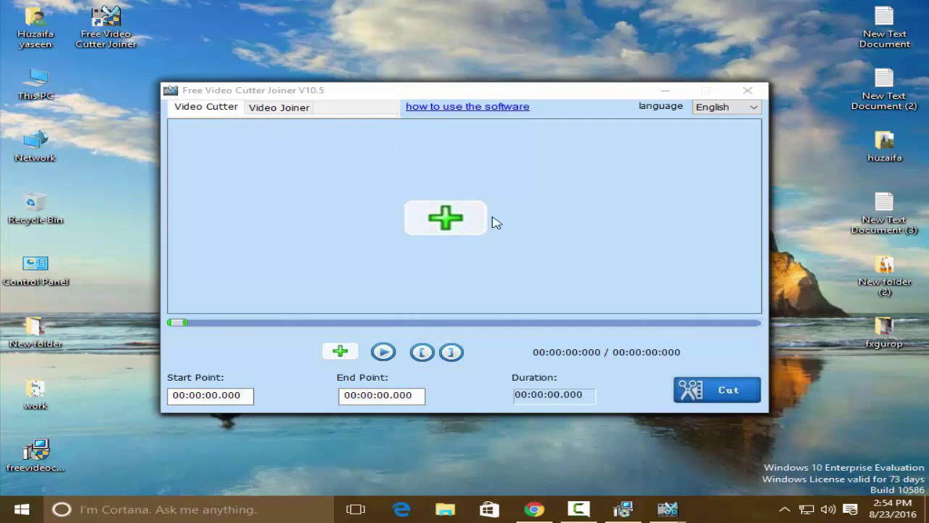
left_click(303, 109)
left_click(211, 107)
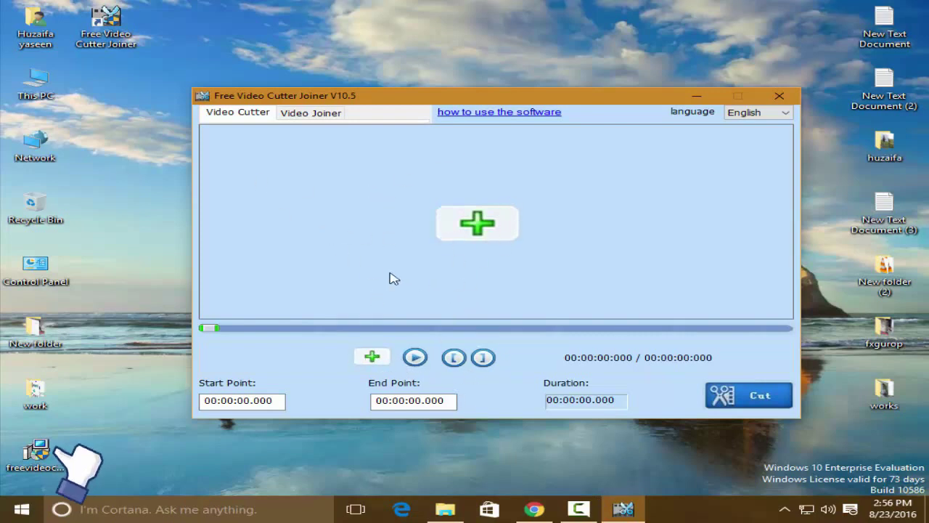
left_click(477, 225)
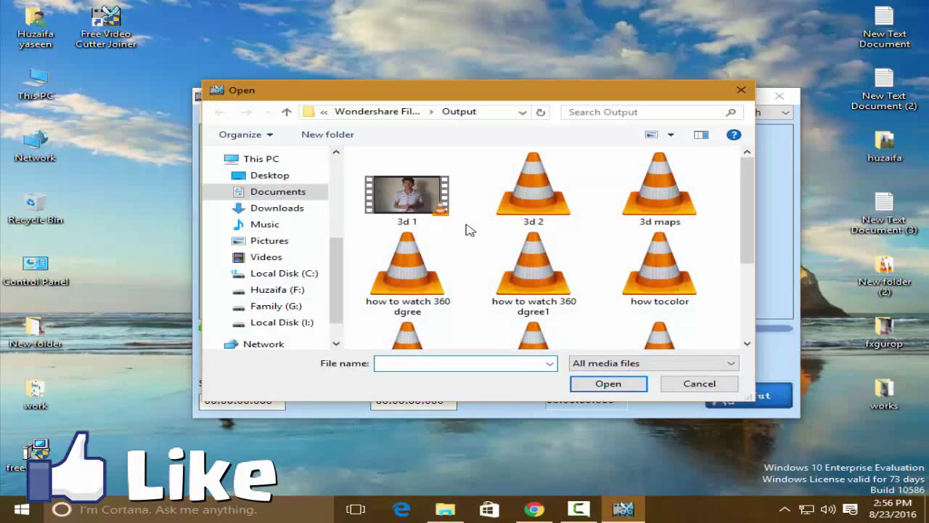
- Load video 02 from the works folder and scrub ahead in its 17-second preview
left_click(280, 178)
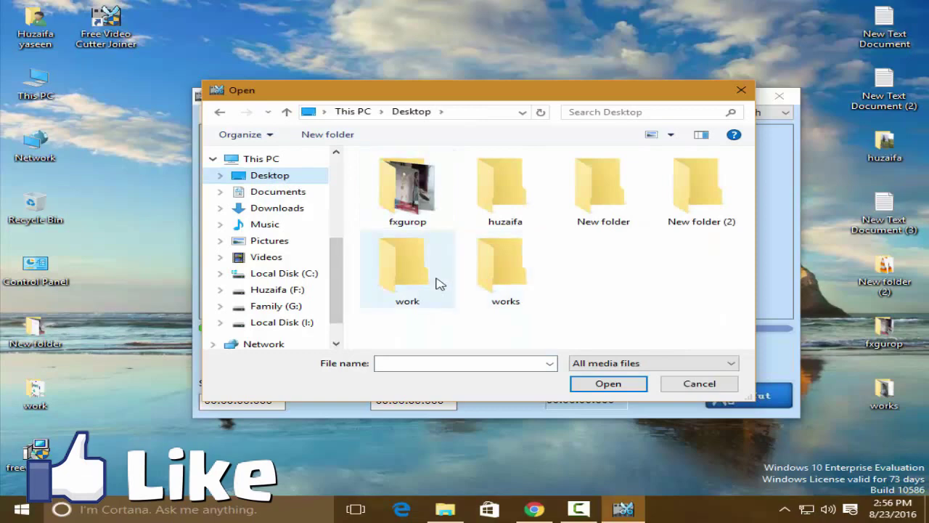
double_click(506, 279)
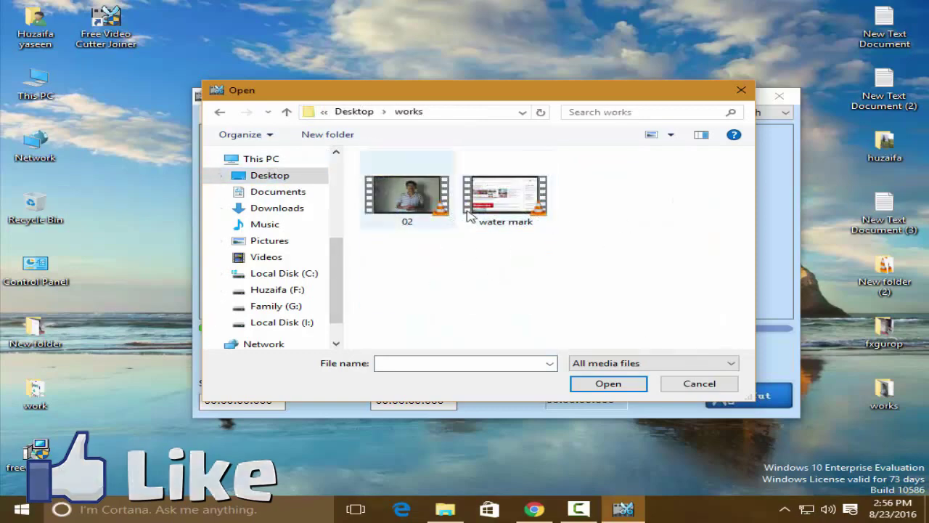
double_click(402, 196)
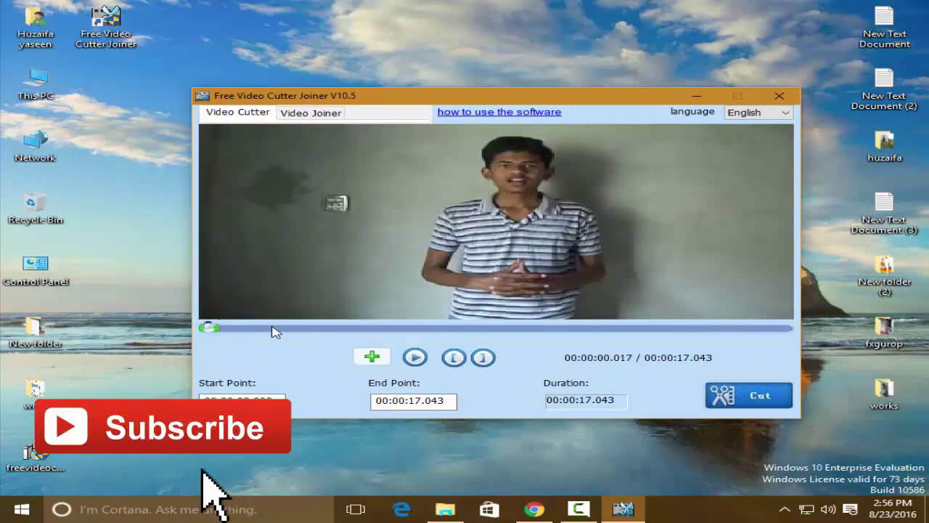
left_click_drag(209, 330, 447, 333)
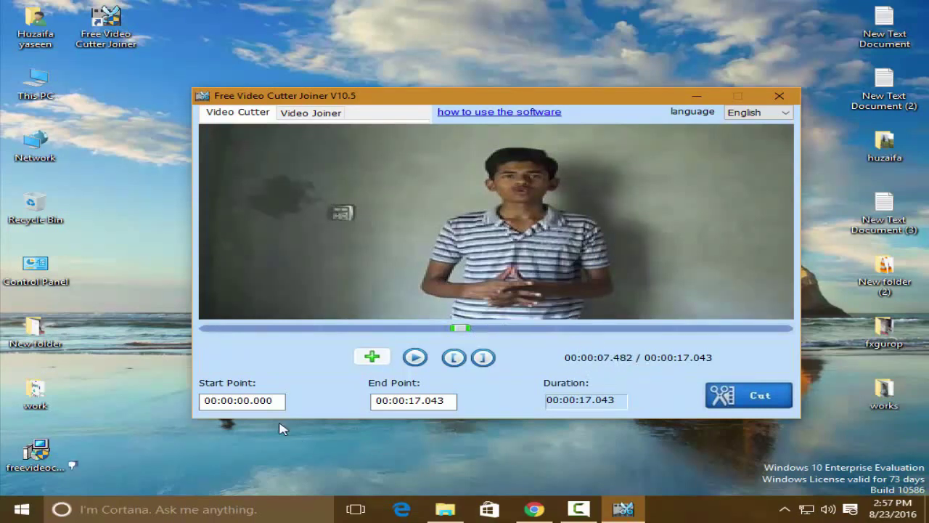
- Set the trim start to 00:00:00.954 and the end to 00:00:15.577
left_click(423, 401)
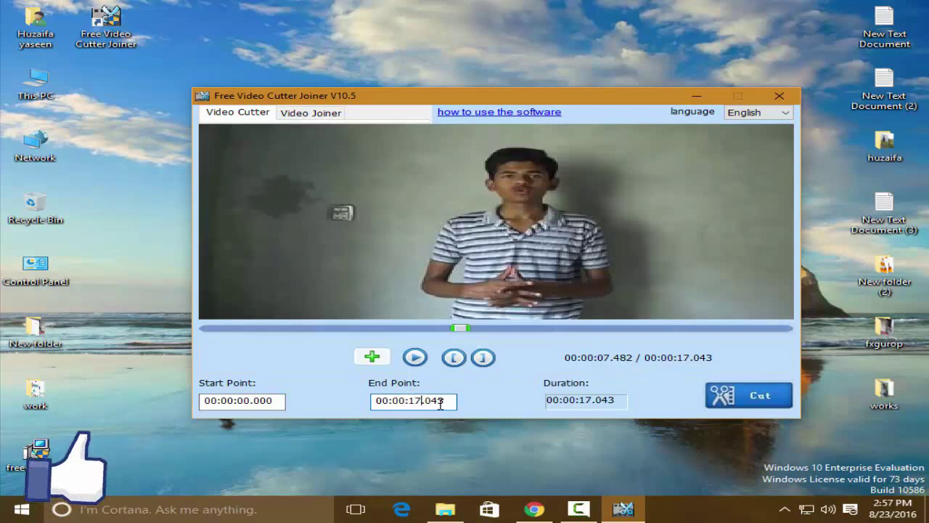
key("BackSpace")
type("5")
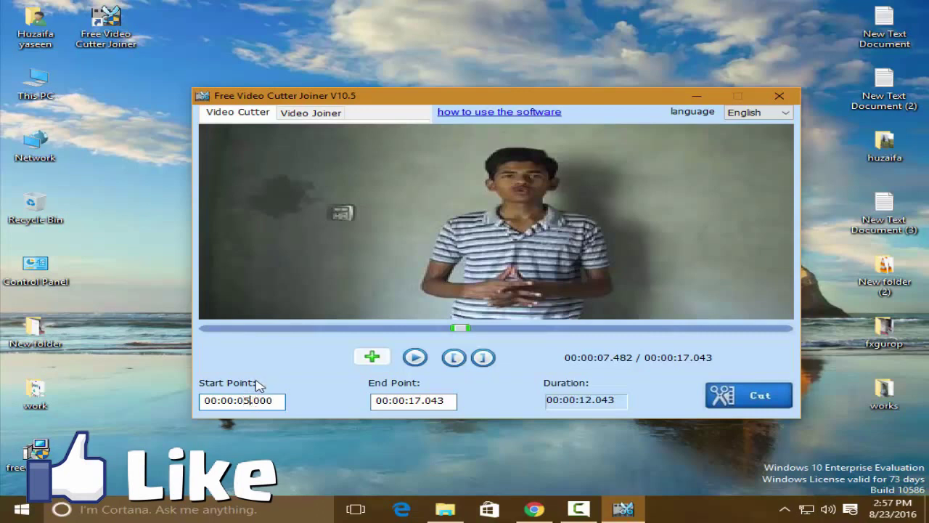
left_click(452, 359)
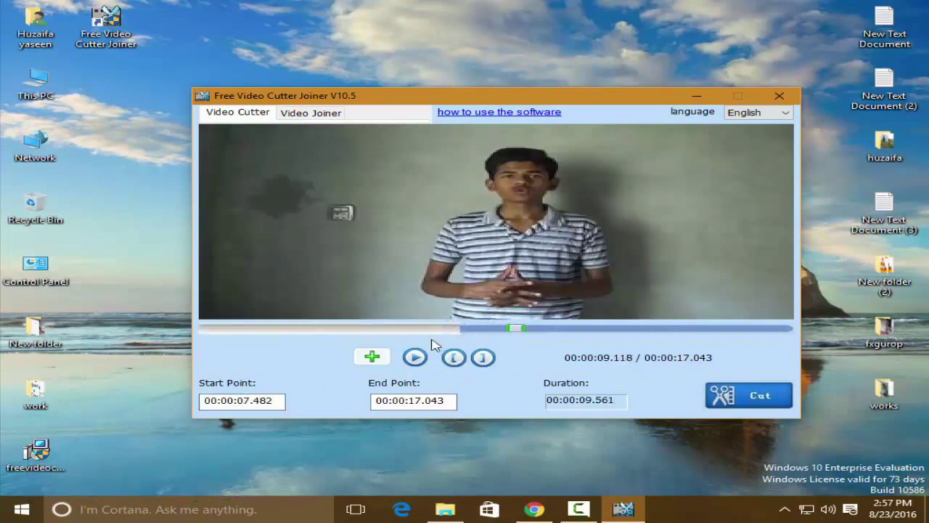
left_click(262, 330)
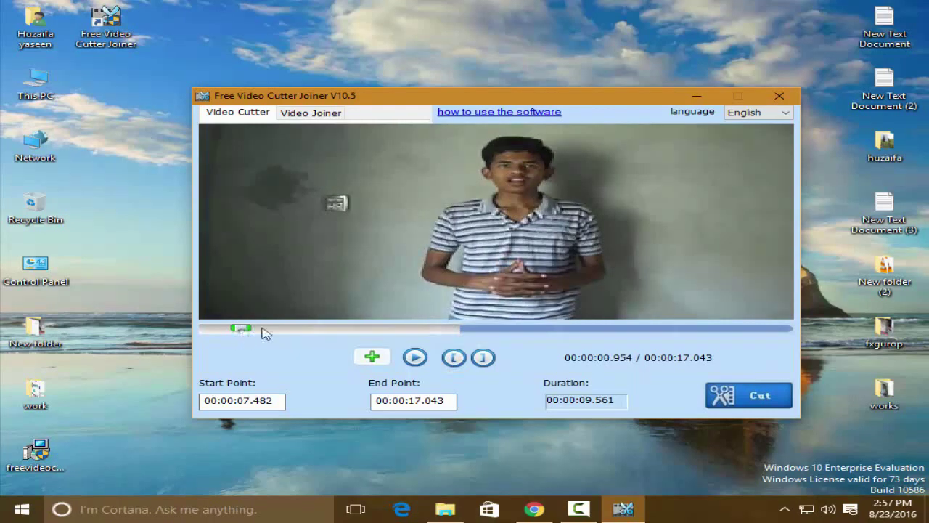
left_click(450, 358)
left_click(512, 329)
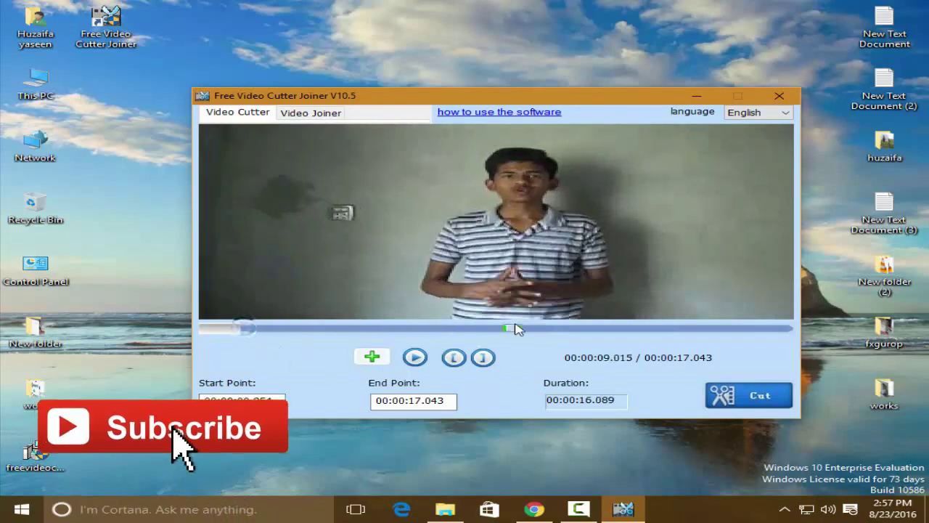
left_click(695, 328)
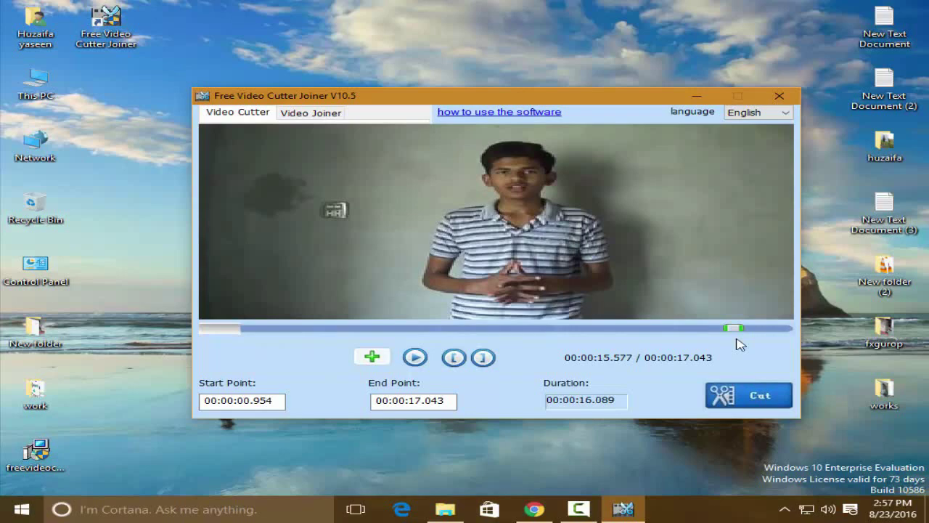
left_click(484, 356)
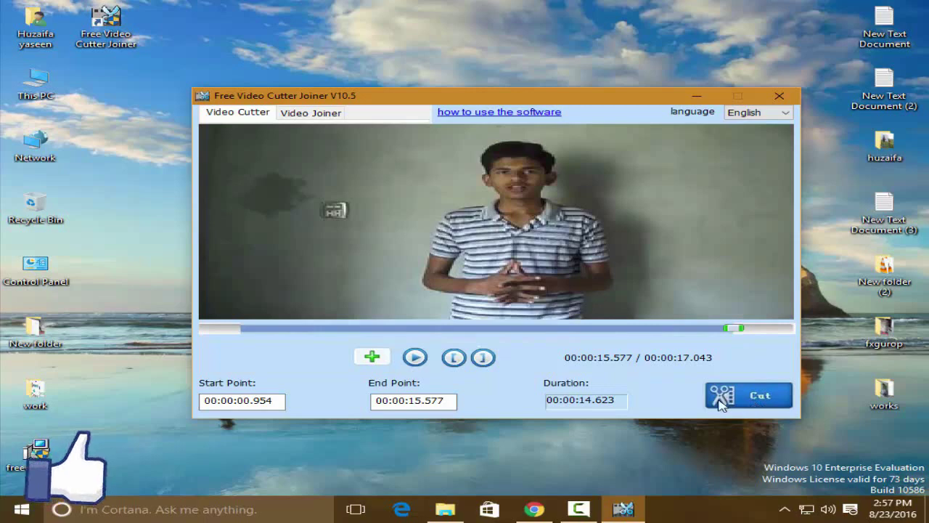
left_click(720, 397)
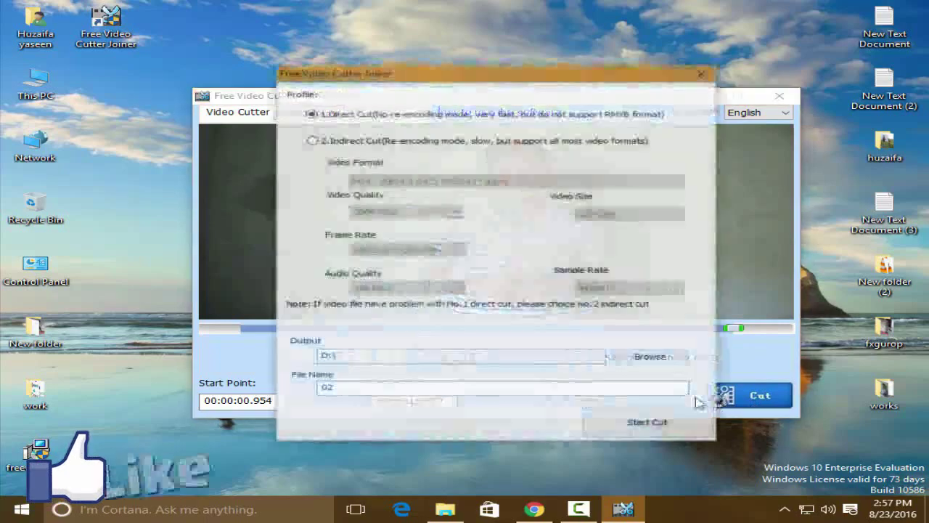
- Choose Indirect Cut with a 1280*720 video size
left_click(312, 142)
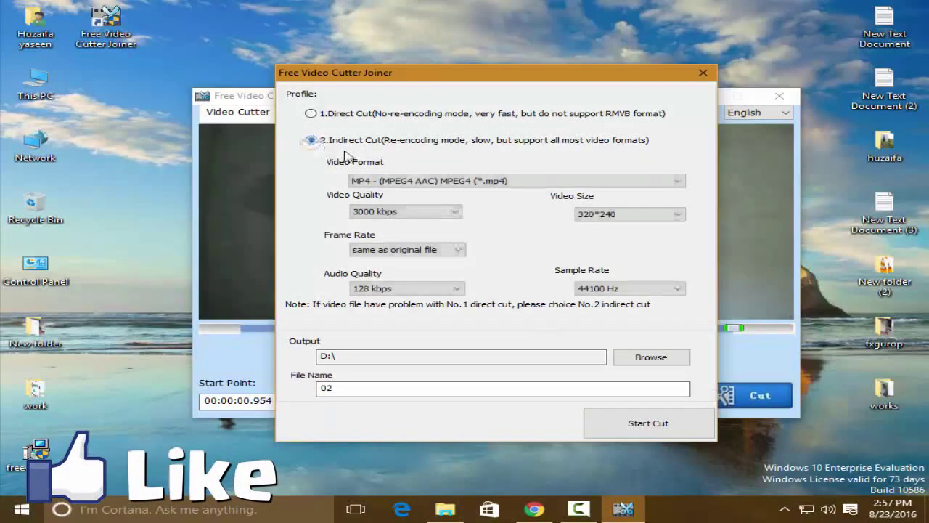
left_click(607, 214)
left_click(599, 275)
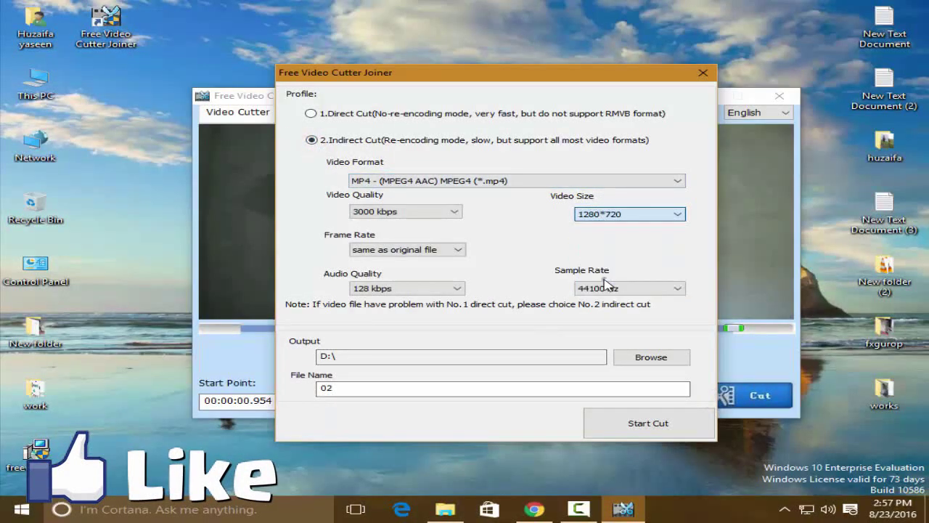
- Set the output folder to a new 'cut' folder in works and export the trimmed clip
left_click(631, 356)
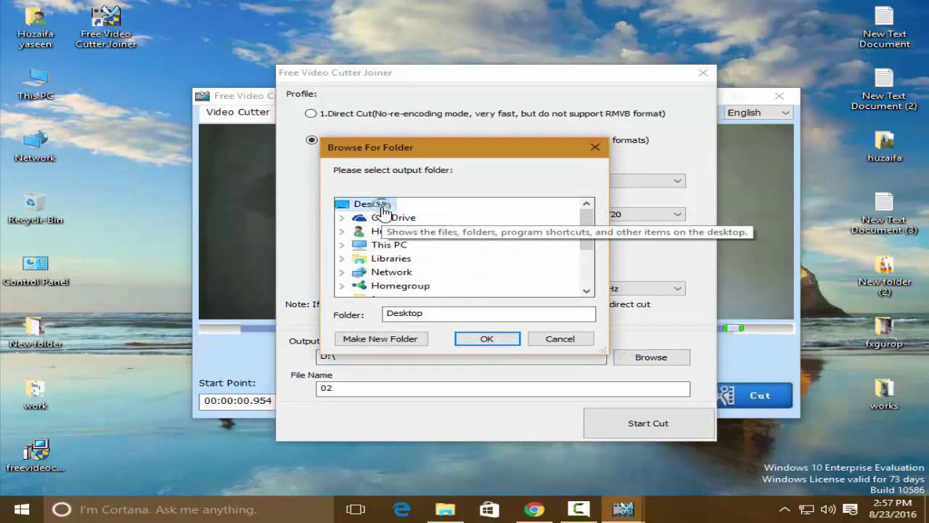
left_click_drag(586, 232, 493, 257)
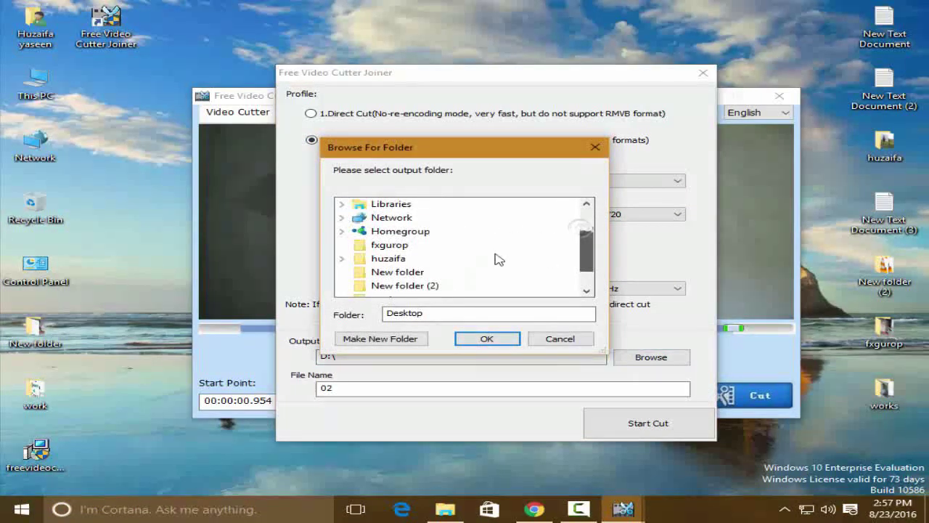
left_click_drag(587, 254, 587, 266)
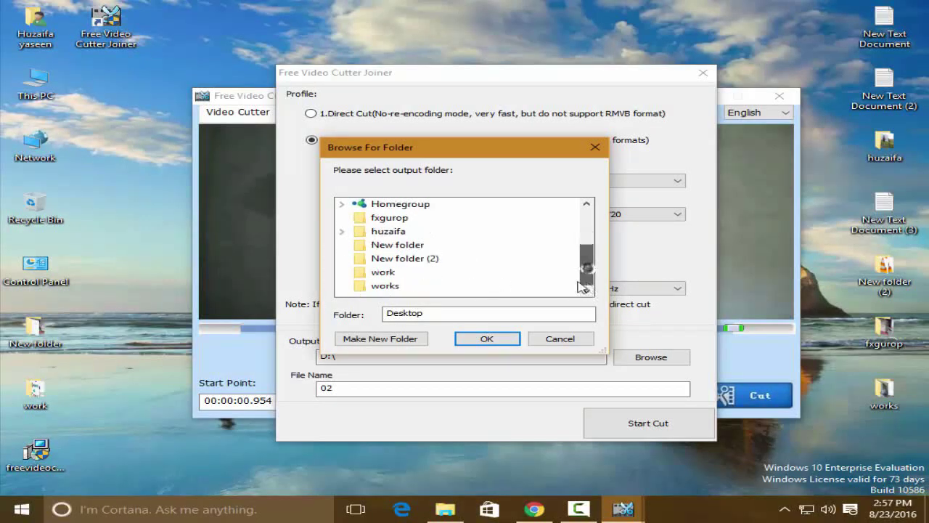
left_click(399, 287)
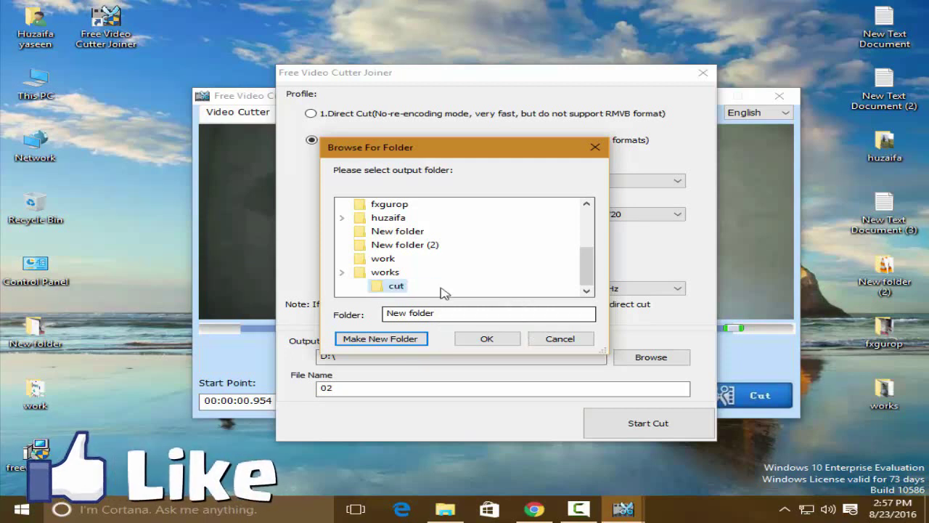
left_click_drag(396, 286, 429, 292)
left_click(471, 341)
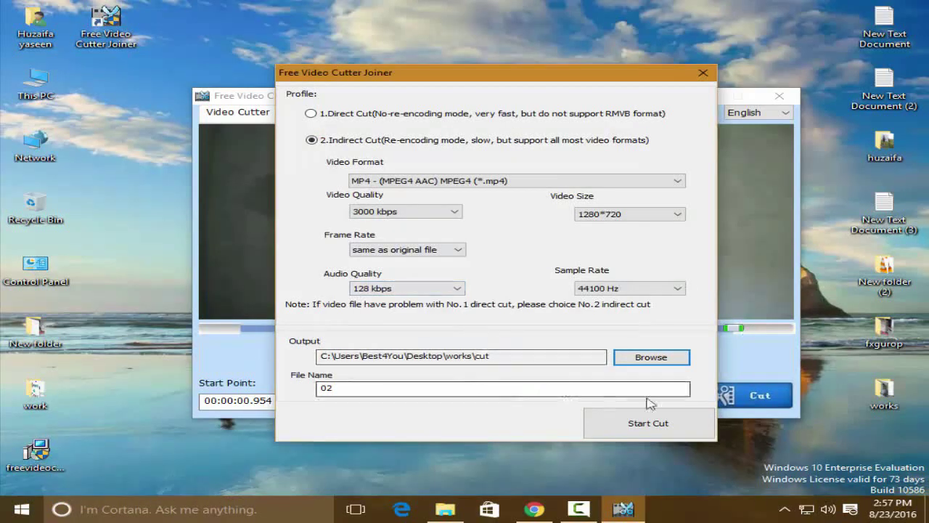
left_click(633, 424)
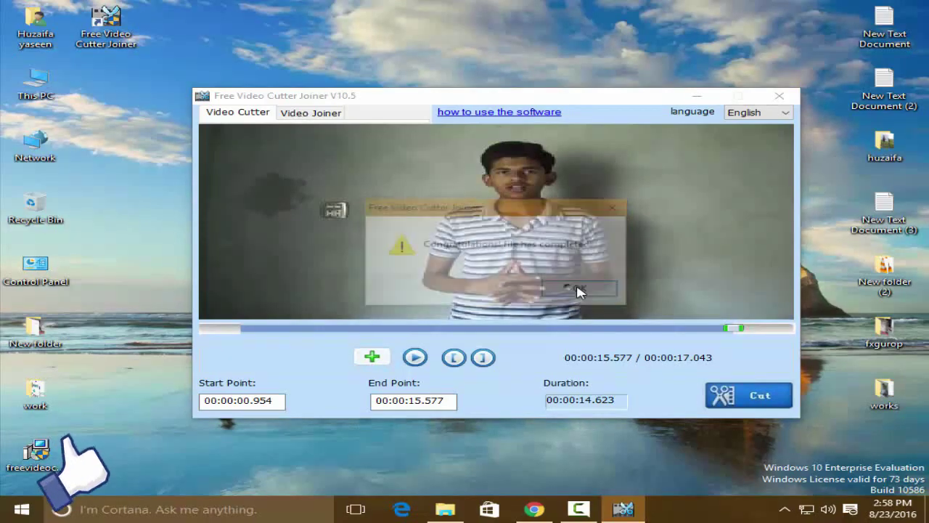
- Dismiss the completion message and play the exported 02 video from the cut folder in VLC
left_click(582, 289)
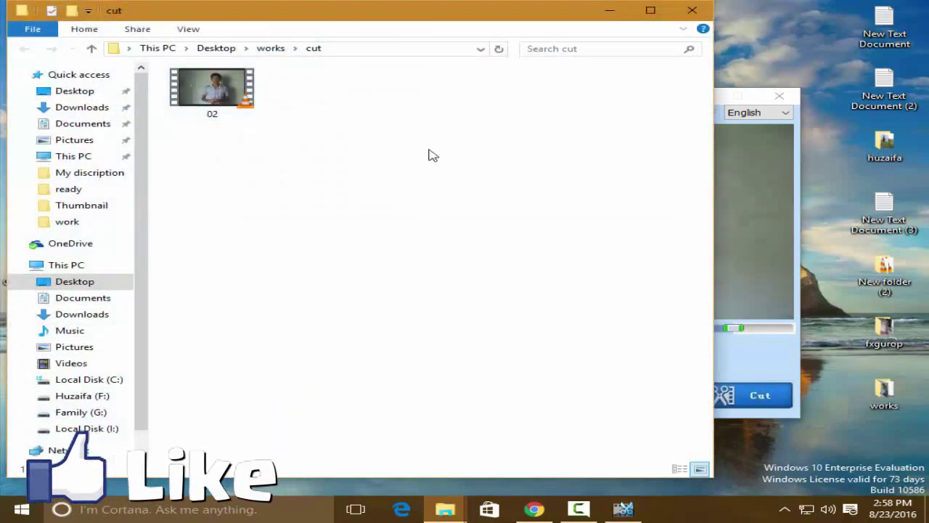
left_click_drag(348, 11, 661, 199)
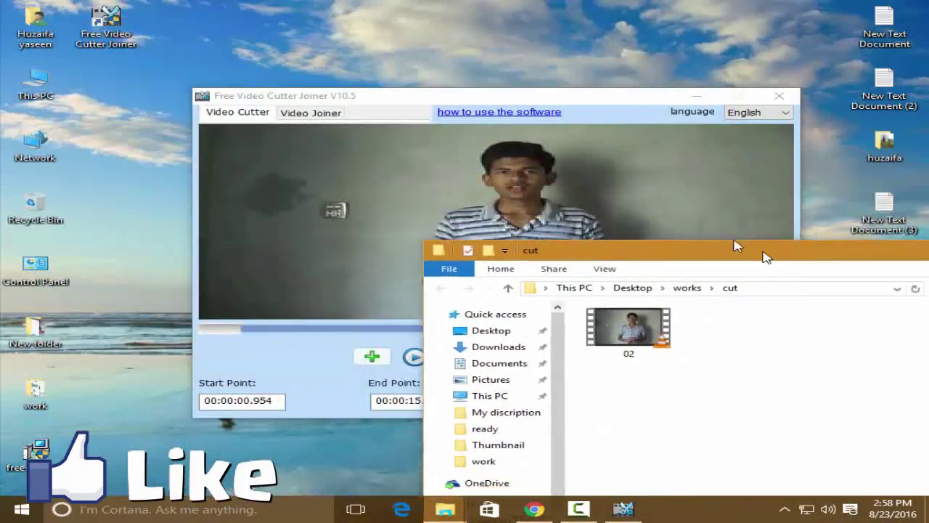
left_click(545, 283)
left_click_drag(622, 200, 404, 432)
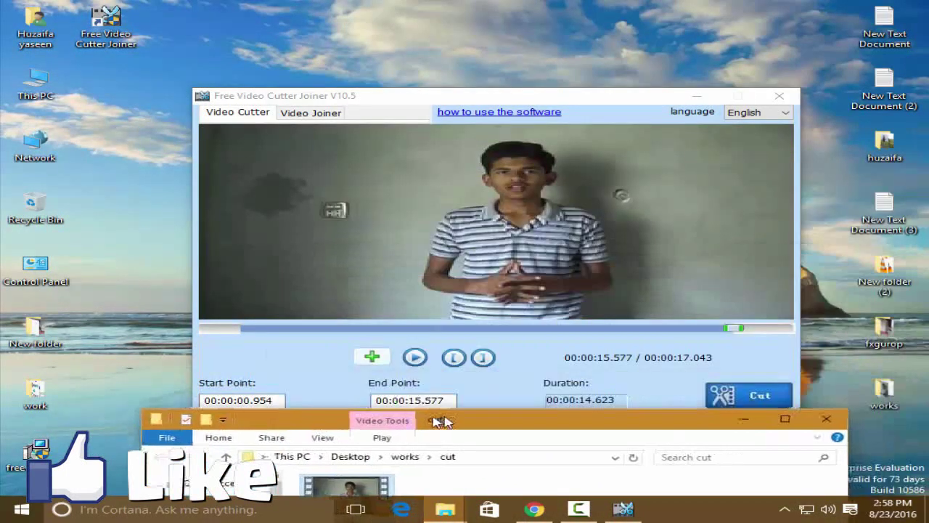
left_click_drag(487, 440, 528, 187)
double_click(332, 285)
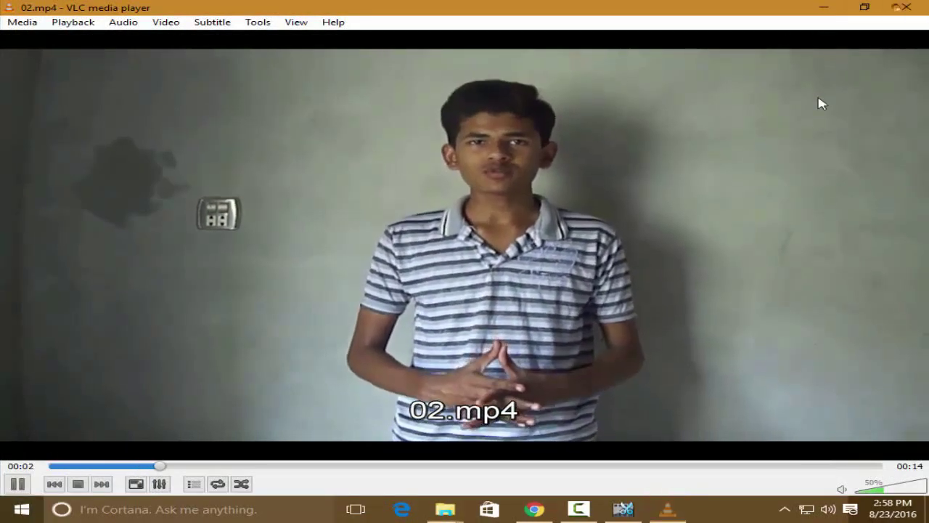
- Close VLC and the cut folder, then switch to the Video Joiner tab
left_click(906, 7)
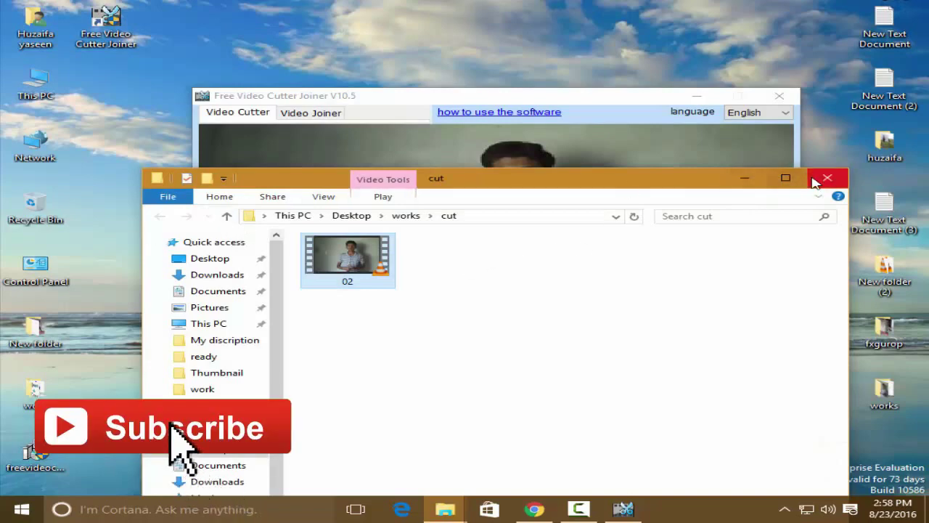
left_click(827, 177)
left_click(305, 112)
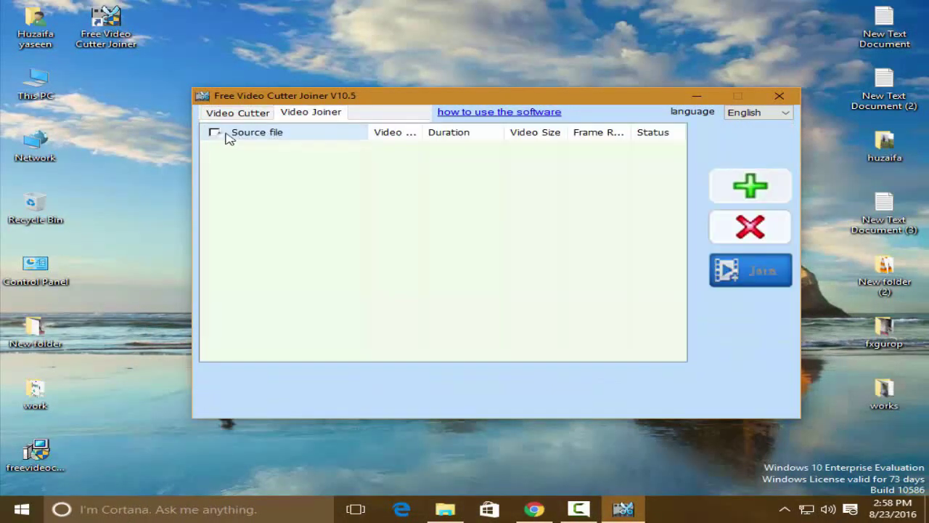
- Select both 02 and water mark in the works folder and add them to the join list
left_click(251, 133)
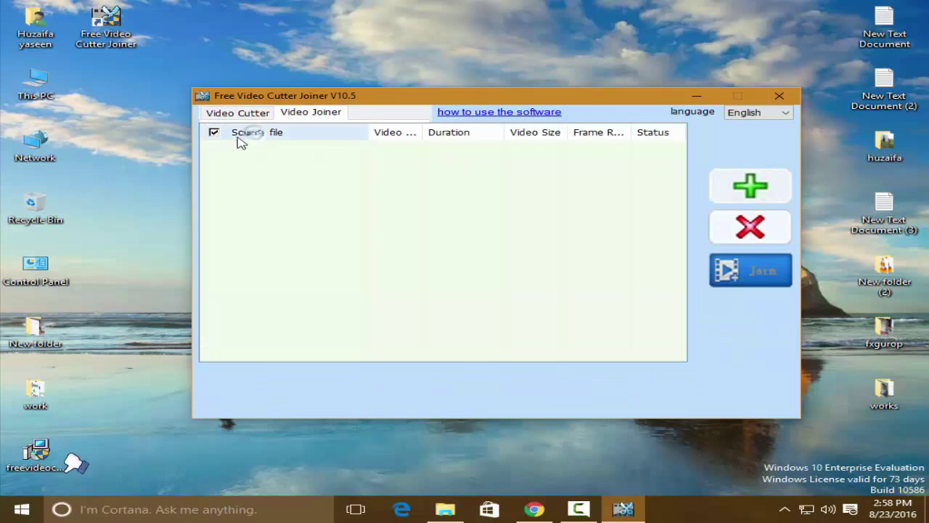
left_click(752, 186)
left_click(508, 221)
left_click(600, 216)
left_click_drag(506, 249, 611, 211)
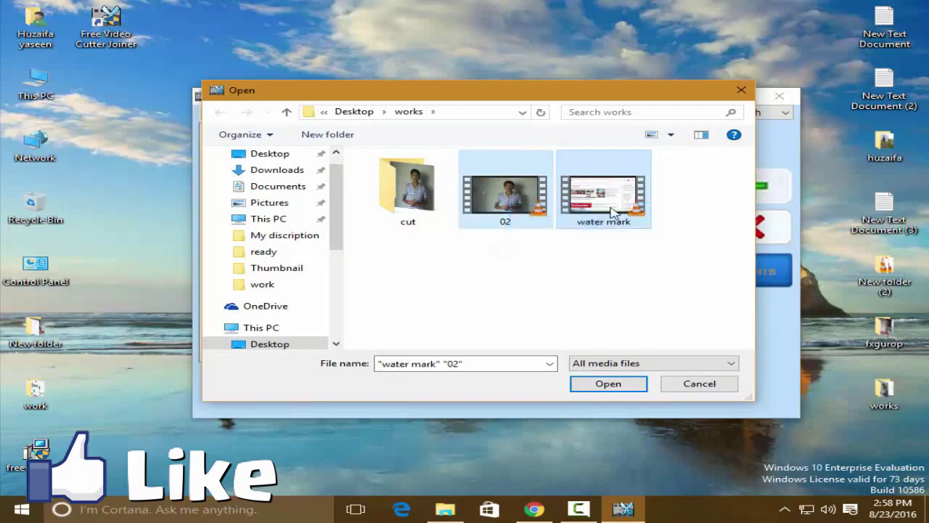
left_click(512, 249)
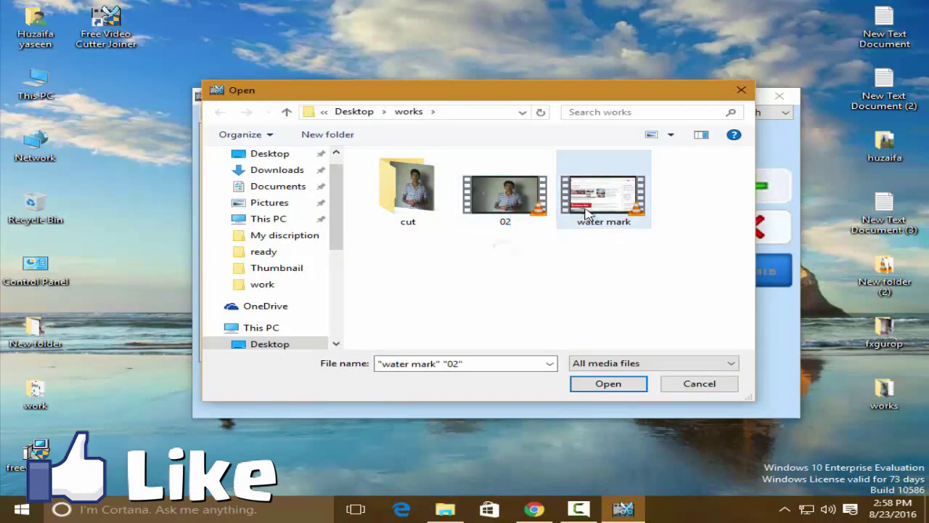
left_click_drag(506, 247, 559, 178)
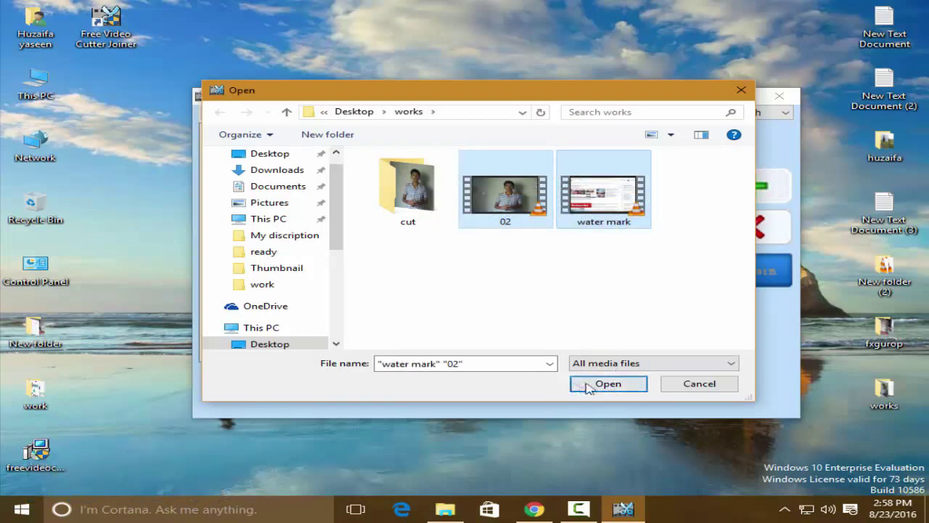
left_click(611, 384)
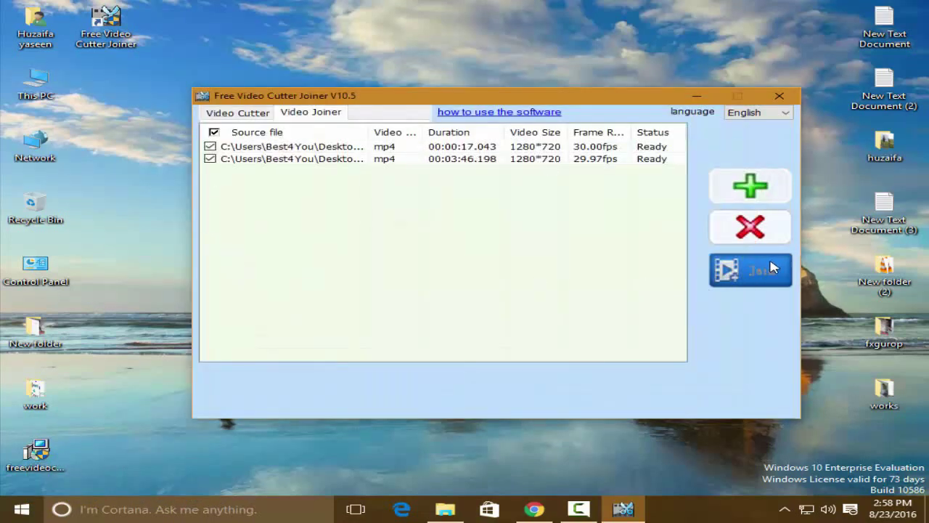
left_click(751, 278)
- Choose Indirect Join with MP4 (MPEG4 AAC), 3000 kbps quality and 1280*720 size
left_click_drag(408, 127, 410, 30)
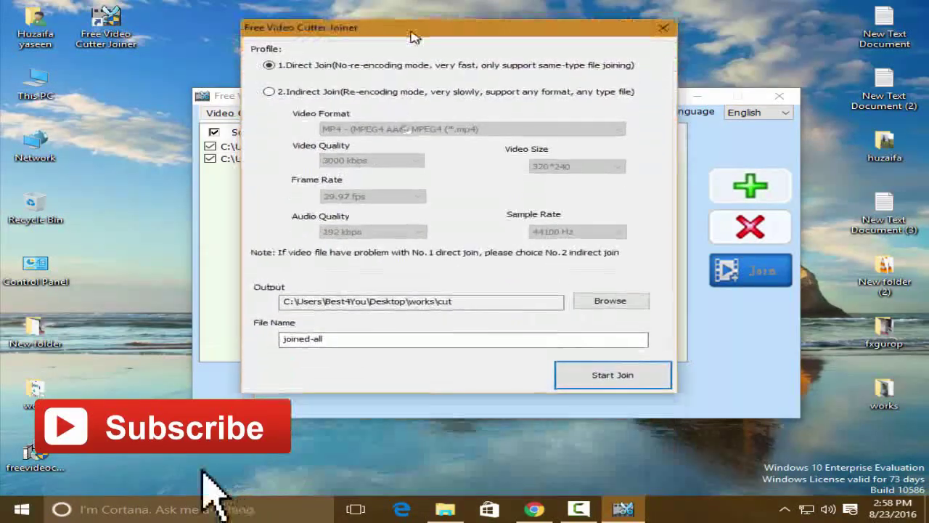
left_click(268, 91)
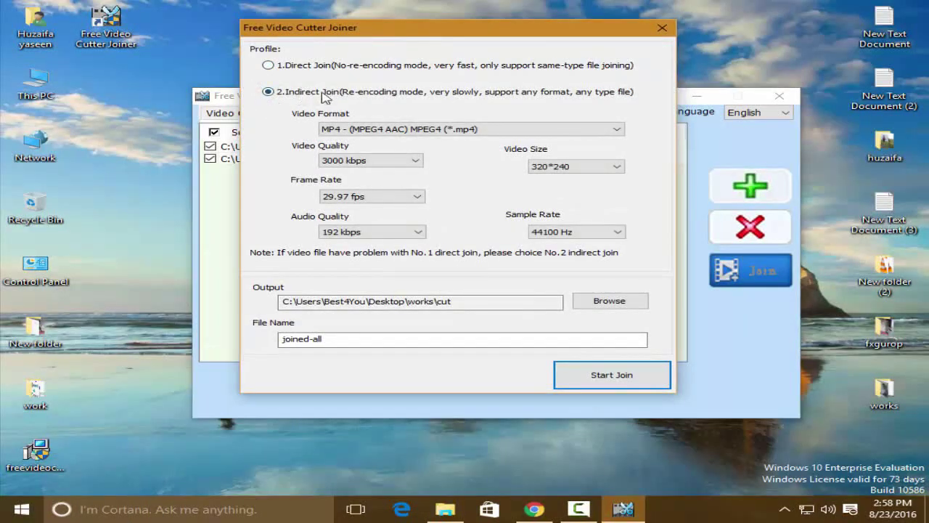
left_click(424, 131)
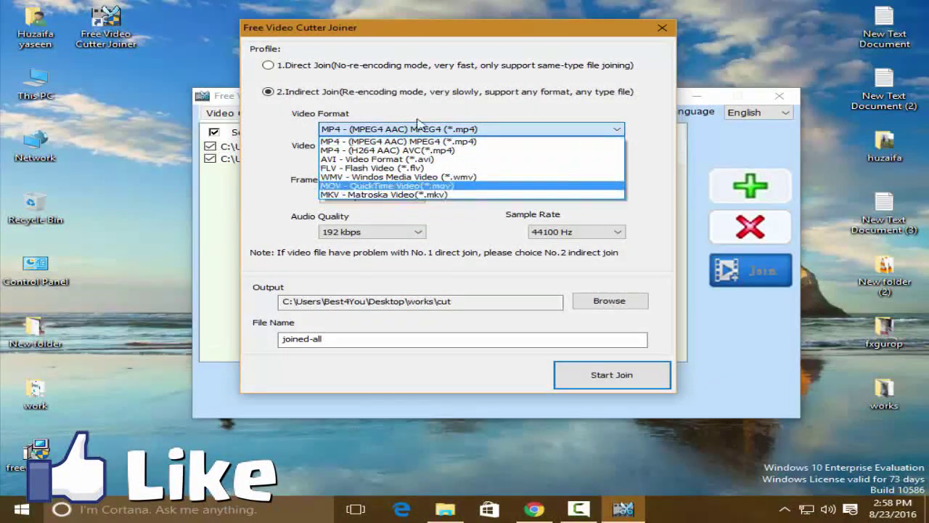
left_click(433, 143)
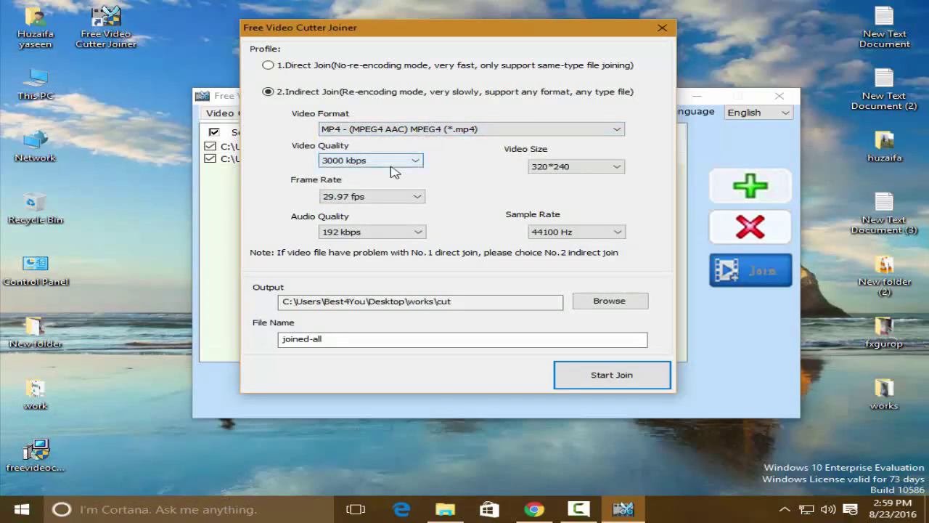
left_click(415, 161)
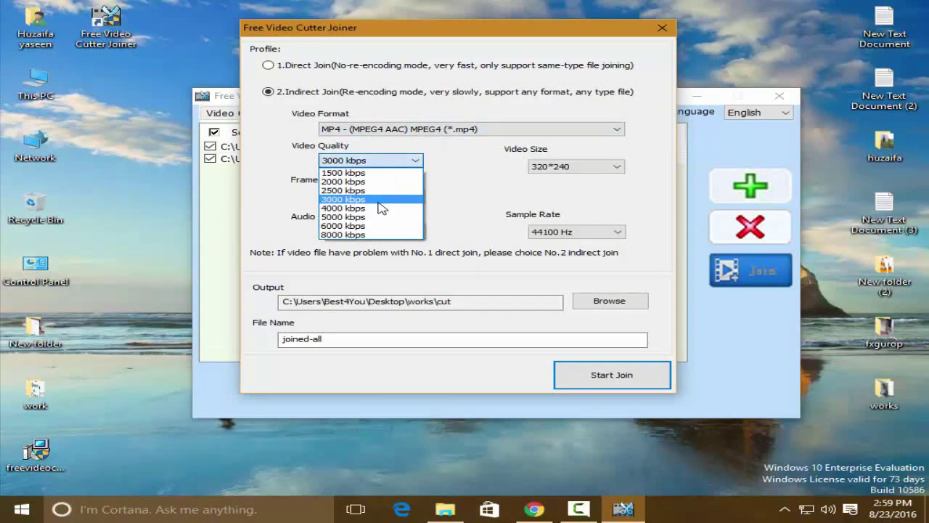
left_click(378, 200)
left_click(580, 173)
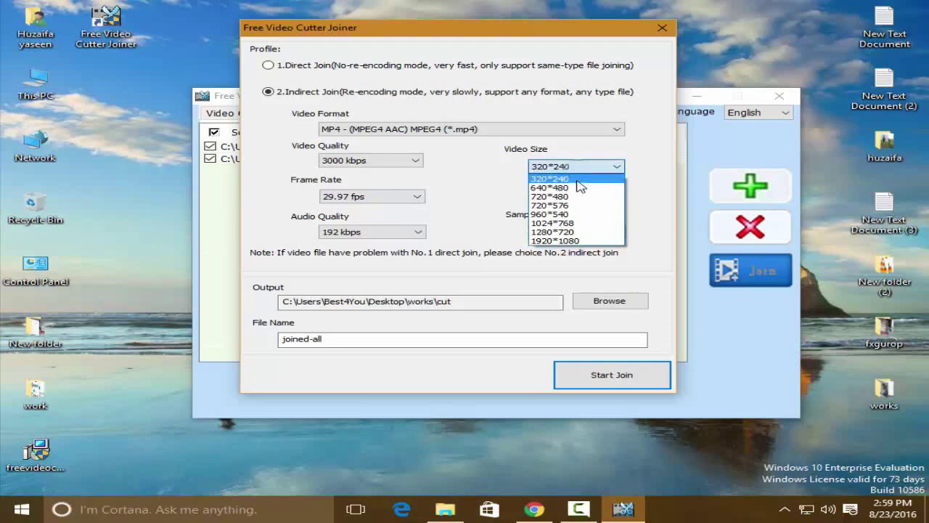
left_click(566, 234)
- Keep 29.97 fps, 192 kbps audio and 44100 Hz, then start joining as 'best 4 you'
left_click(394, 196)
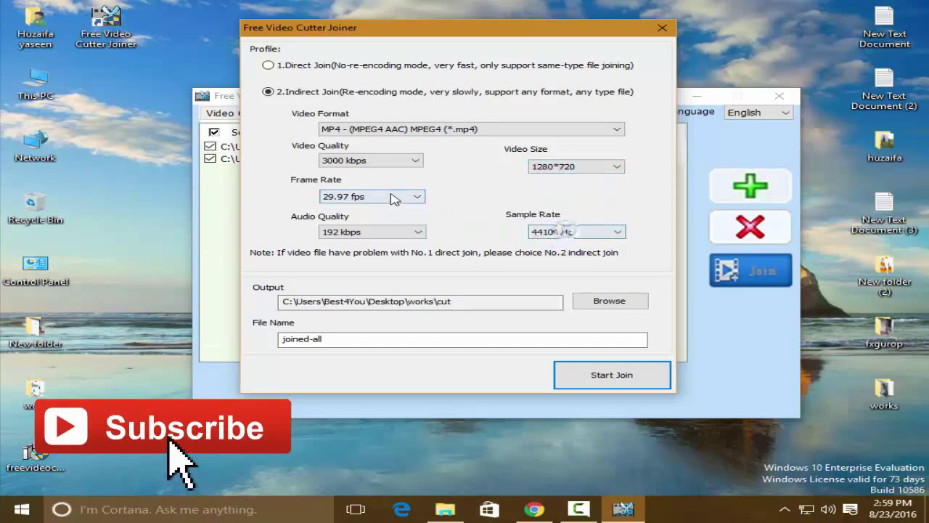
left_click(374, 201)
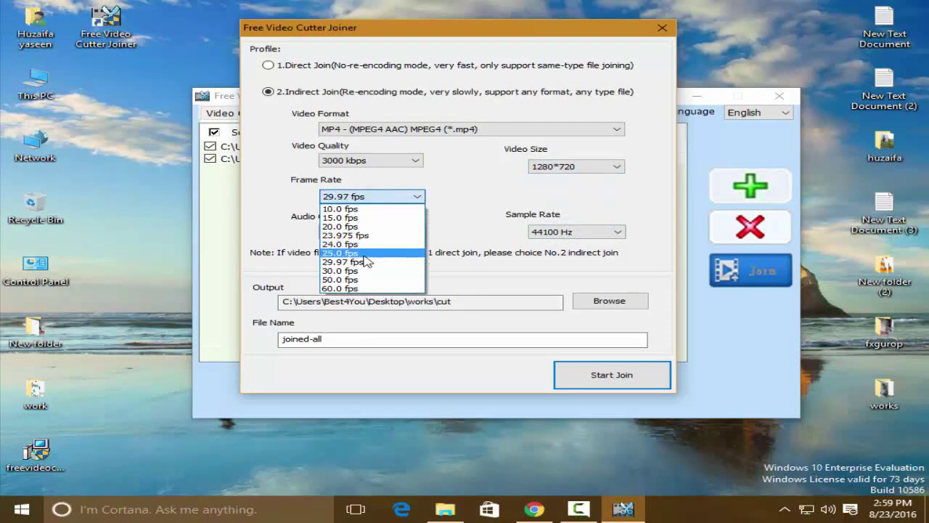
left_click(375, 252)
left_click(386, 201)
left_click(394, 267)
left_click(376, 233)
left_click(371, 280)
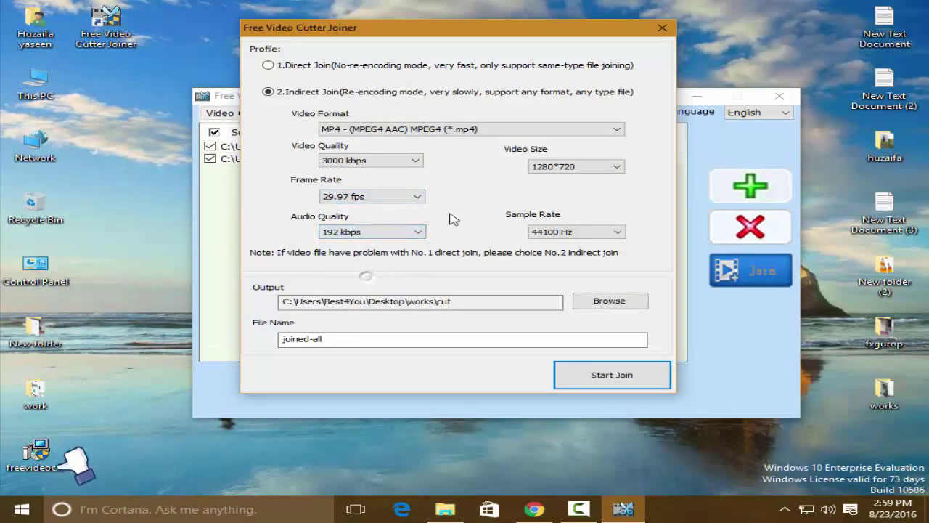
left_click(593, 232)
left_click(599, 234)
type("best 4 you")
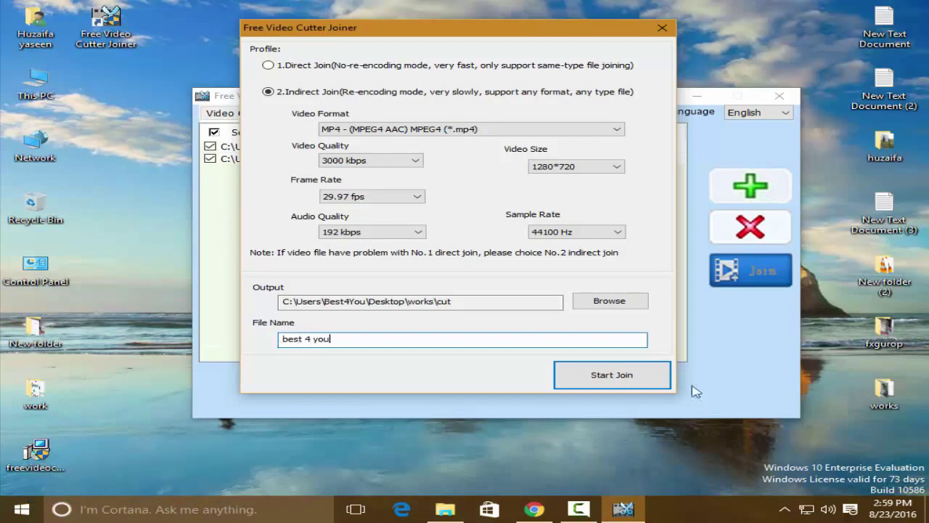
left_click(617, 376)
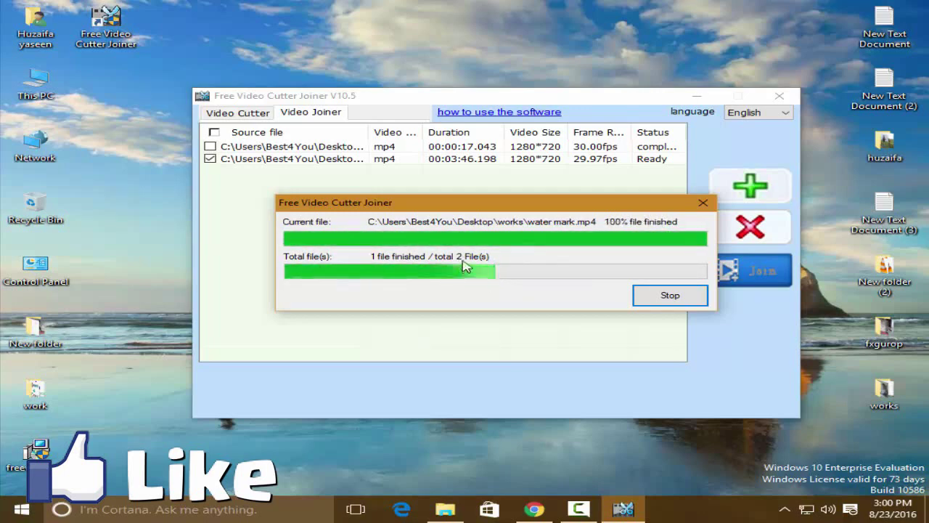
- Play the joined best 4 you video from the cut folder in VLC, skipping to about 00:15
left_click(581, 288)
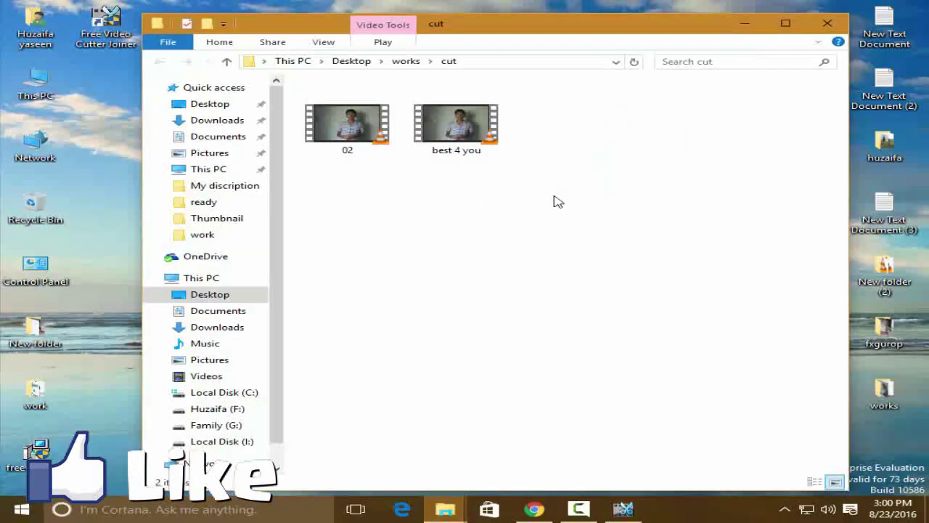
left_click(432, 122)
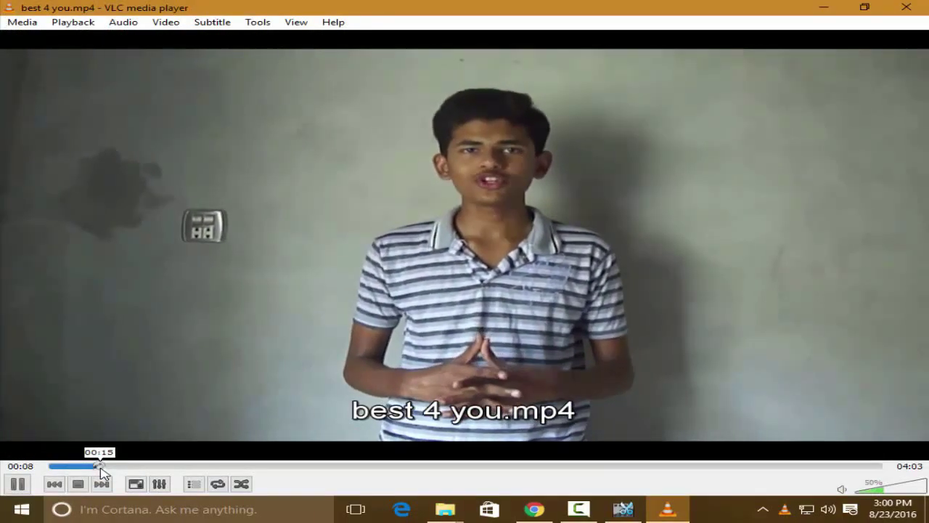
left_click(103, 466)
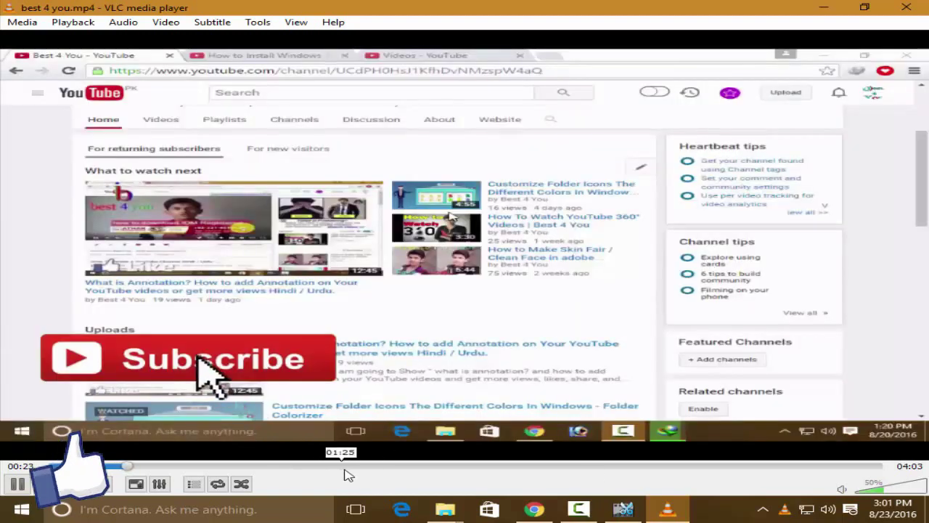
- Check later parts of the video up to near its end, then close VLC
left_click(607, 469)
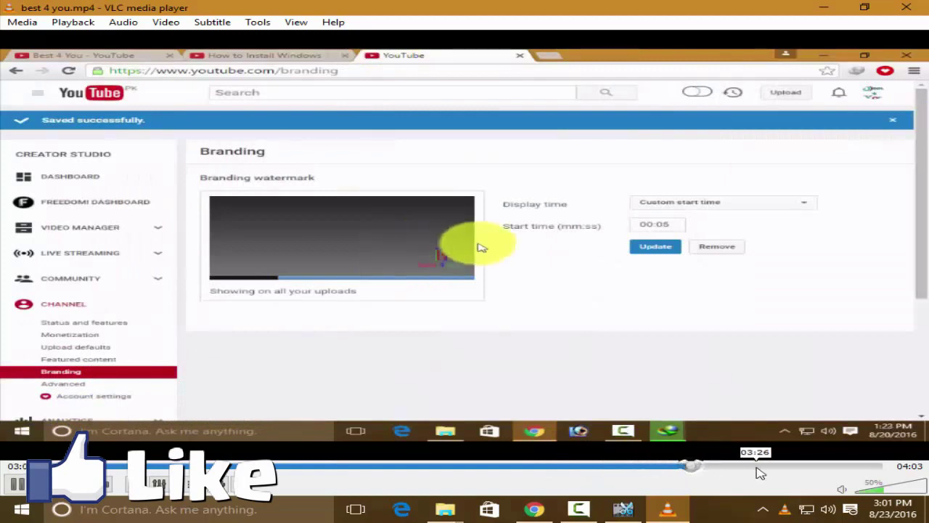
left_click(755, 465)
left_click(793, 463)
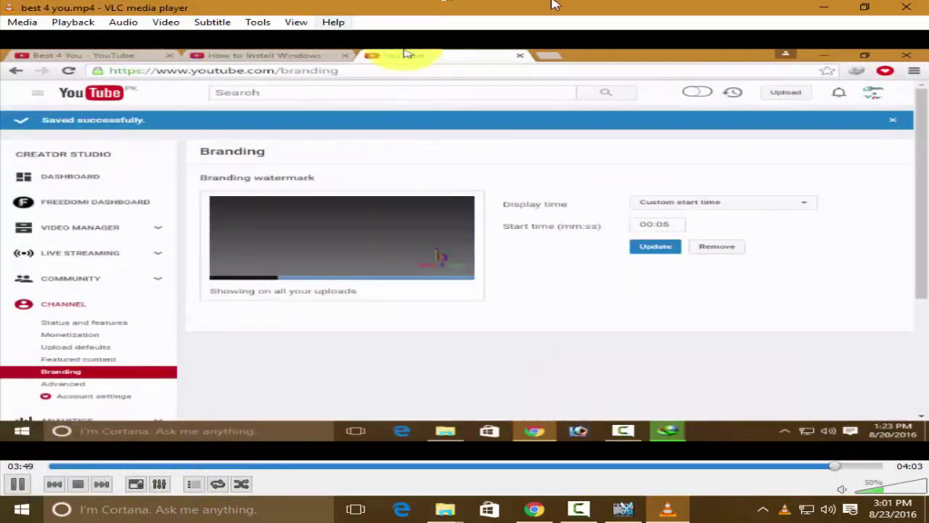
left_click(923, 7)
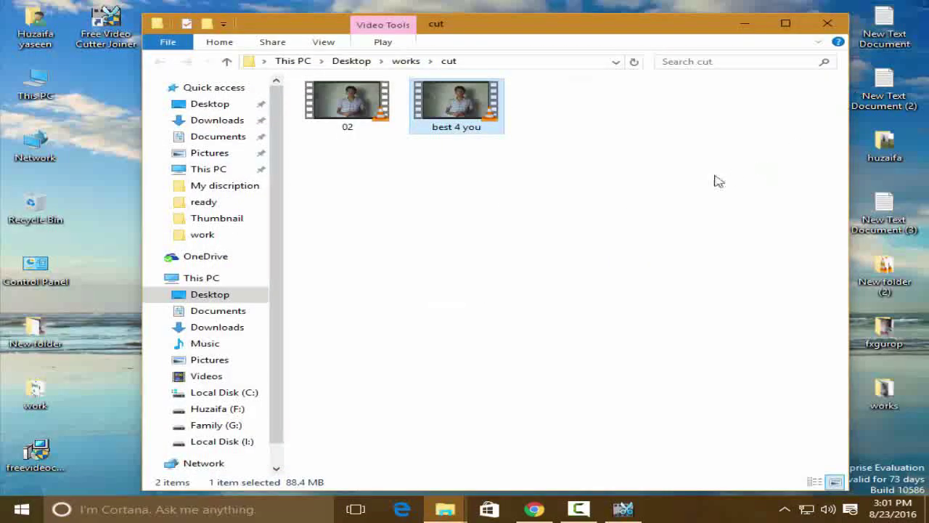